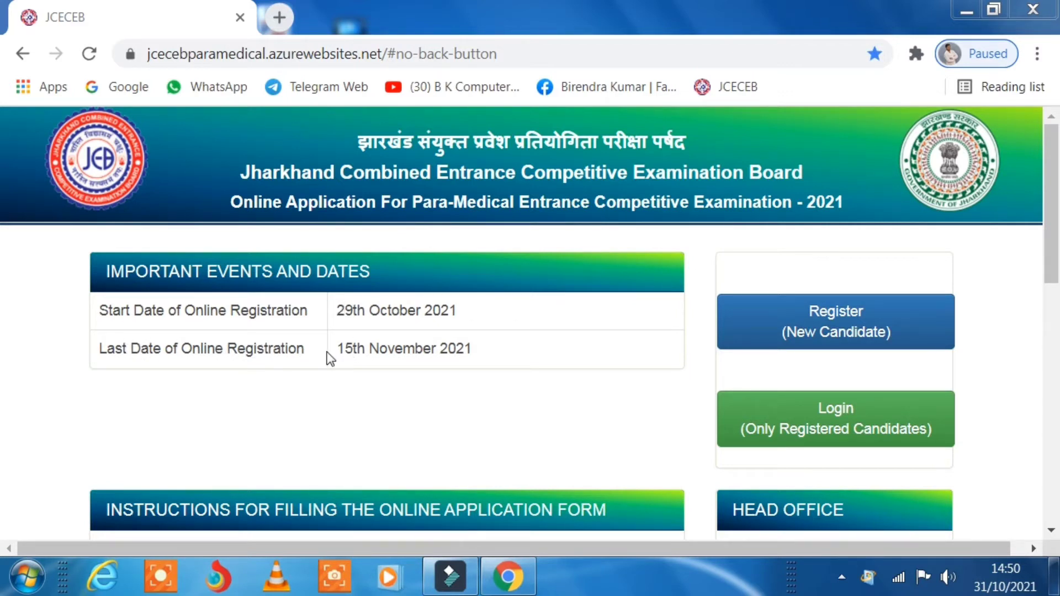
- Open the new-candidate registration form from the JCECEB home page
left_click_drag(338, 348, 482, 365)
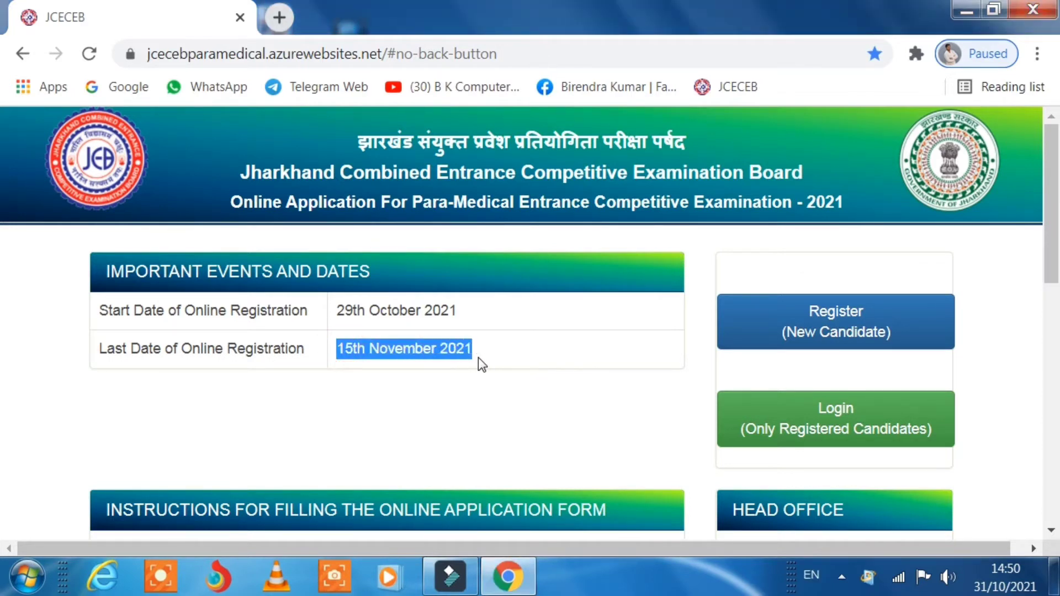
left_click(521, 347)
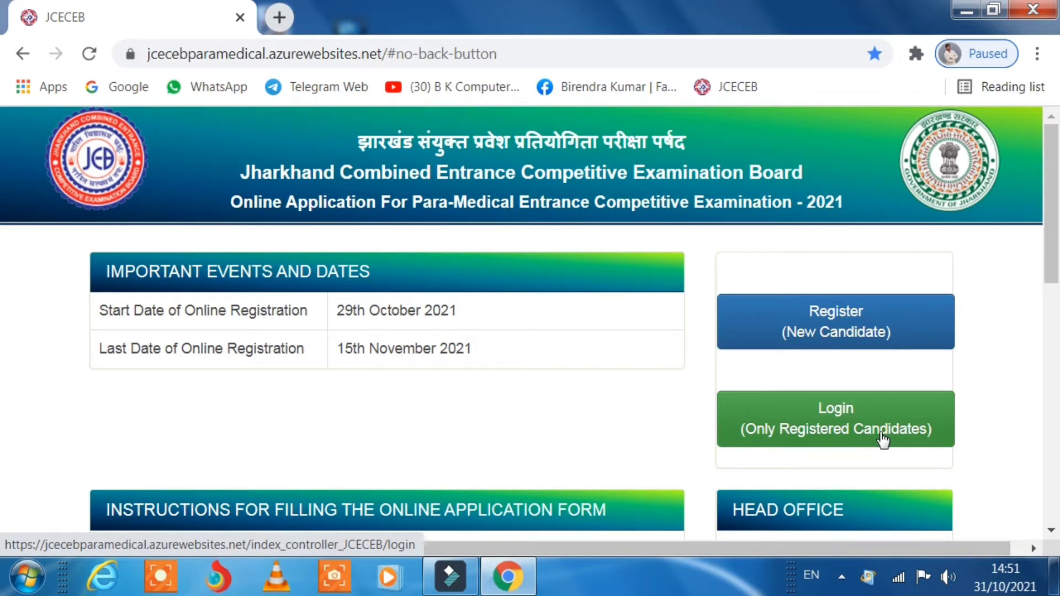
left_click(843, 330)
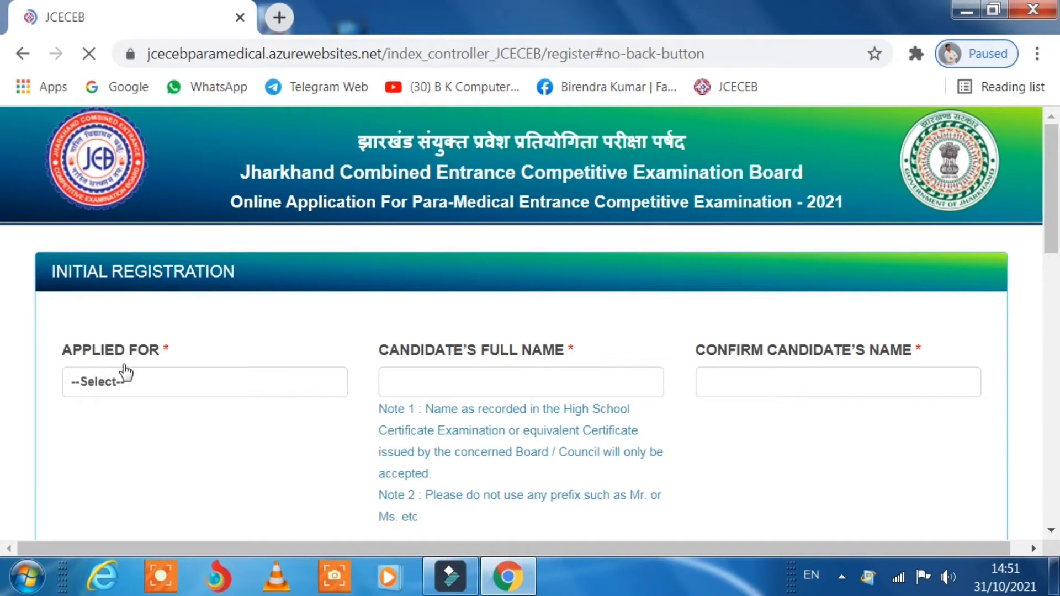
- Set Applied For to PHARMACY OR PARAMEDICAL (PCM)
scroll(345, 369, "down", 2)
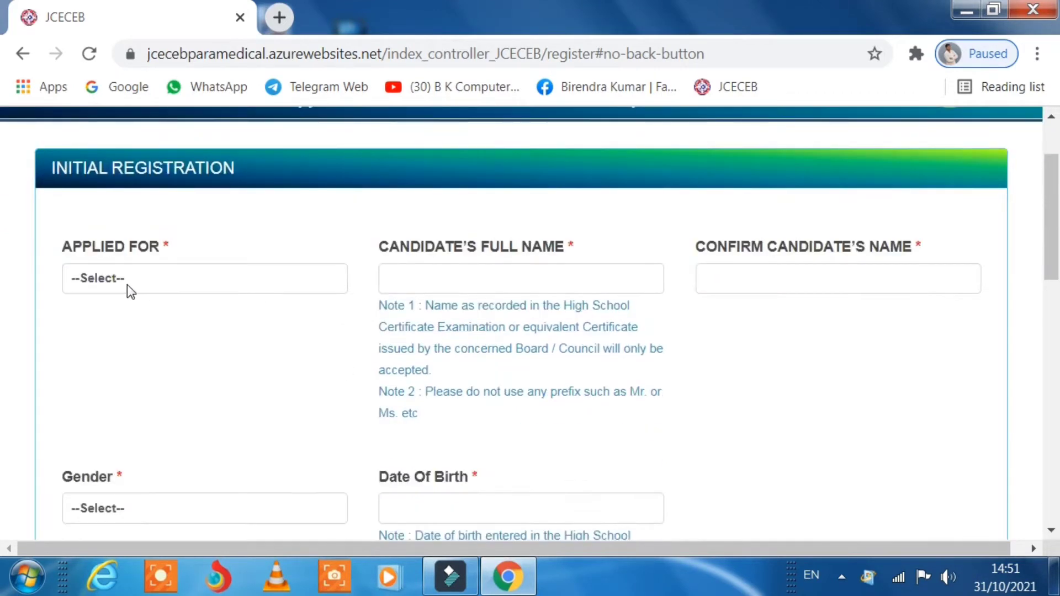
left_click(182, 279)
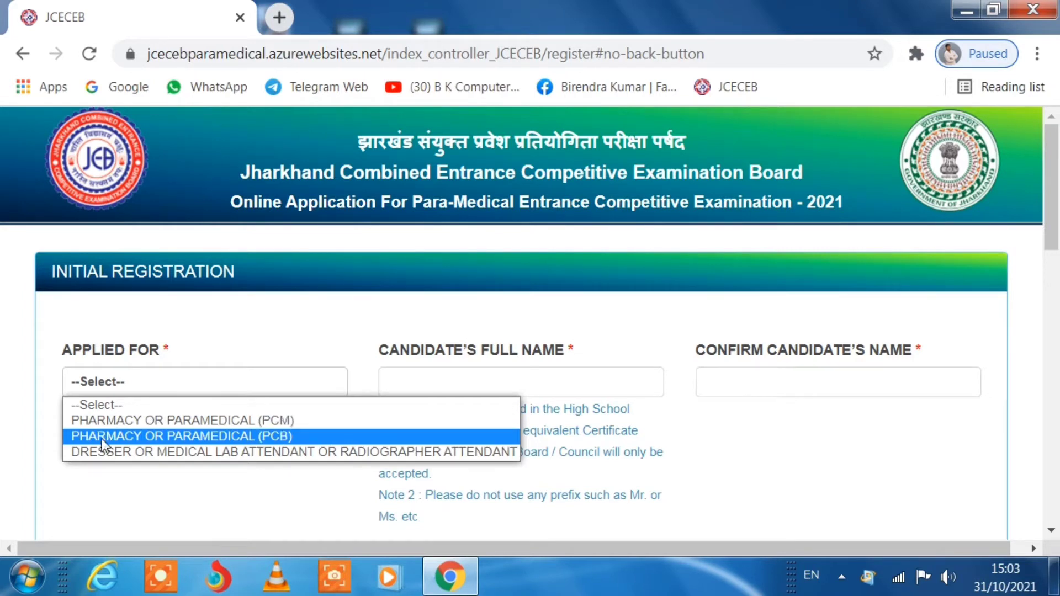
left_click(276, 421)
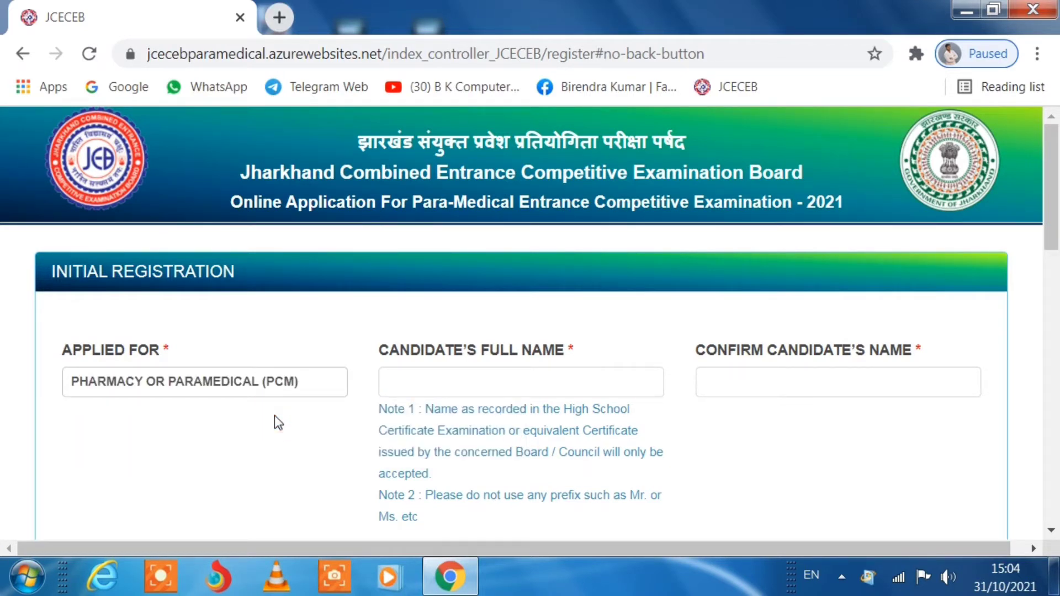
- Enter the candidate's full name in both the name and confirm-name fields
left_click(415, 379)
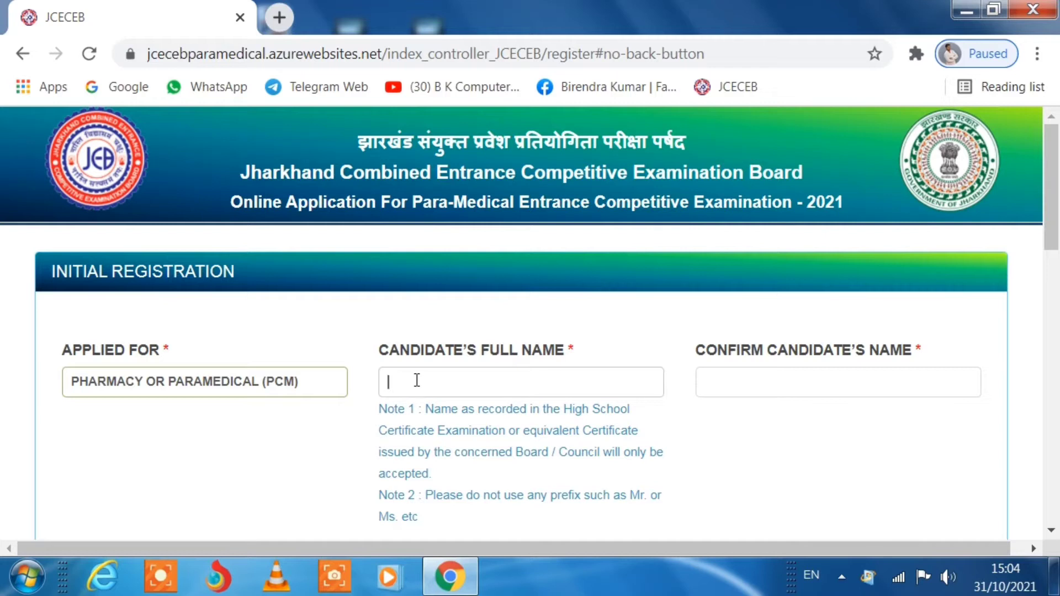
type("DE")
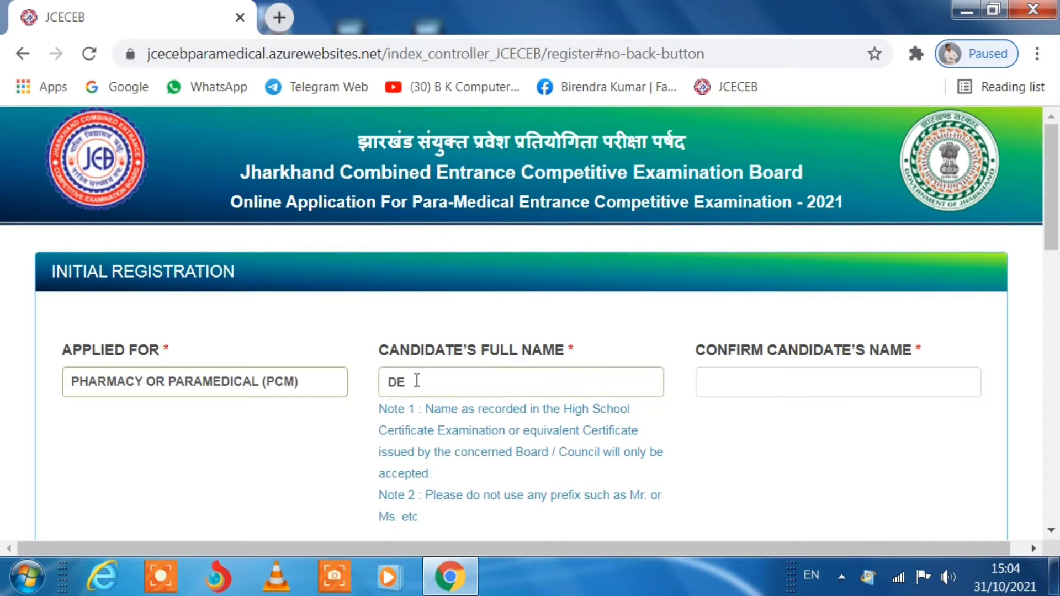
type("MO MEHTA")
left_click(759, 377)
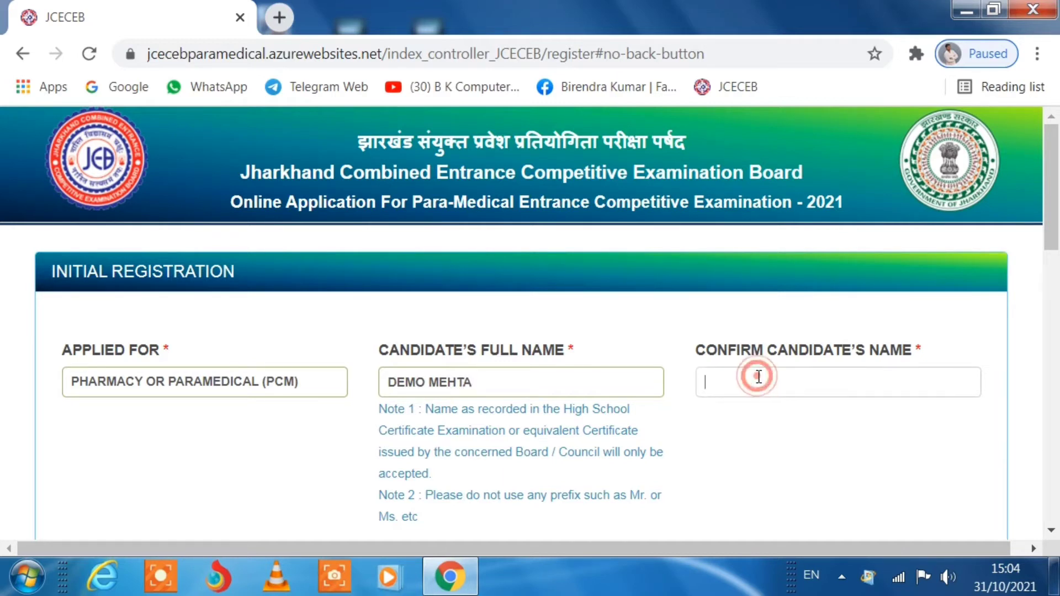
type("ME")
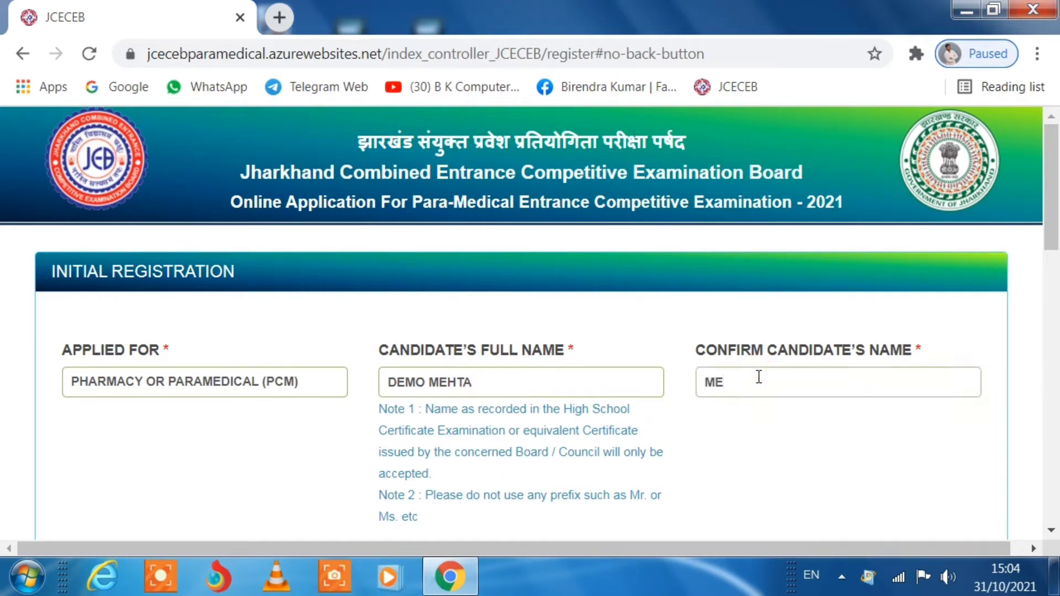
key("BackSpace")
key("BackSpace")
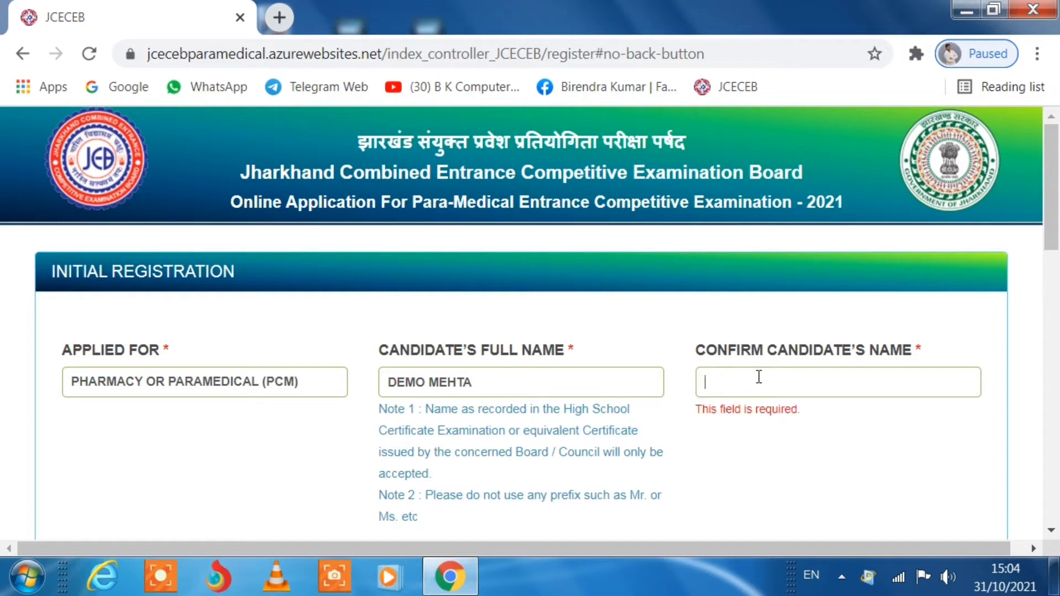
type("DEMO")
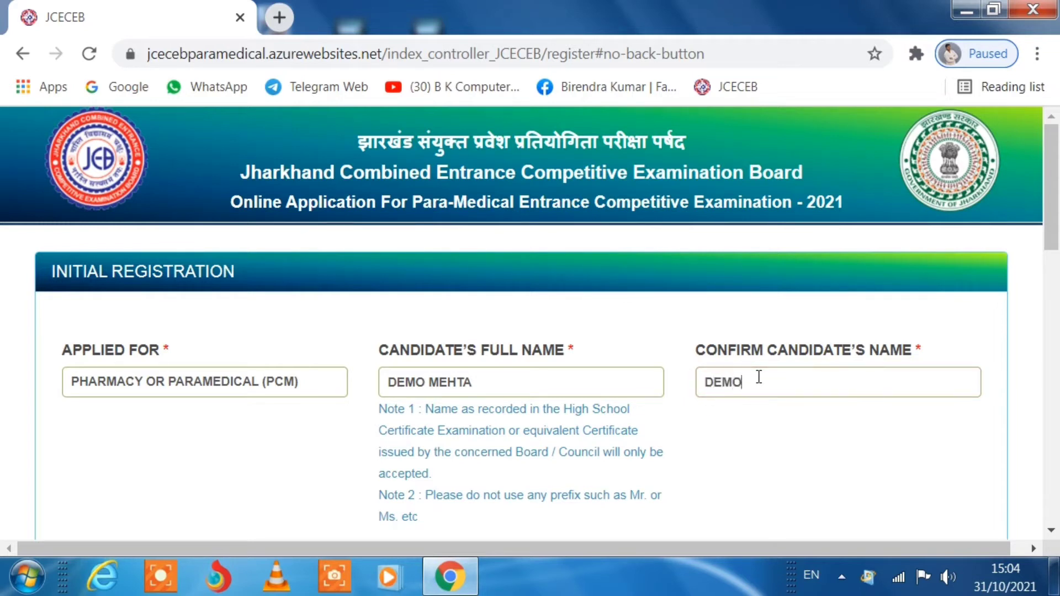
type(" MEHTA")
- Set the gender to MALE
scroll(579, 381, "down", 4)
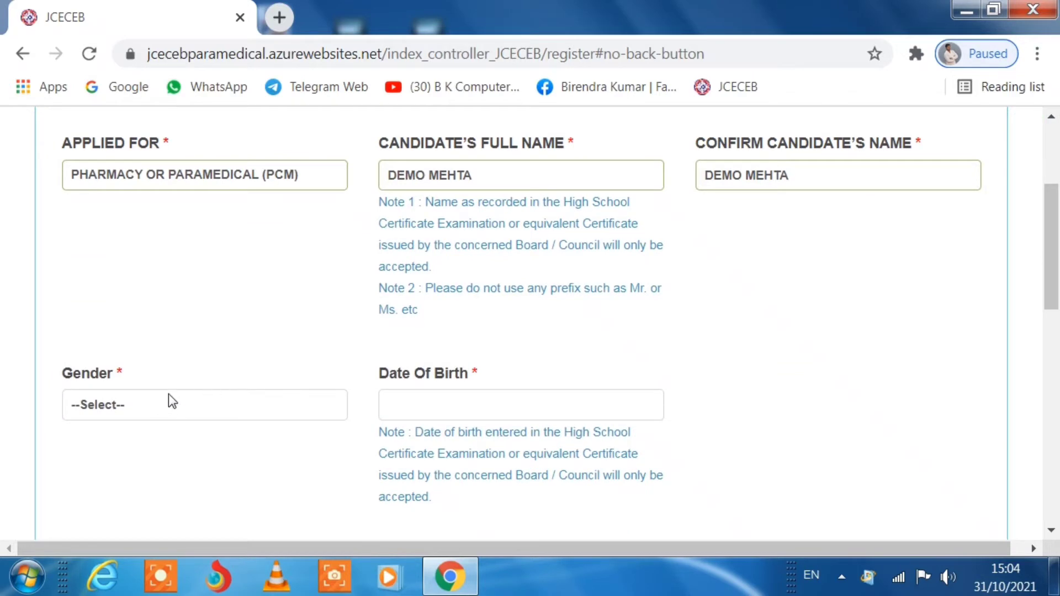
left_click(168, 394)
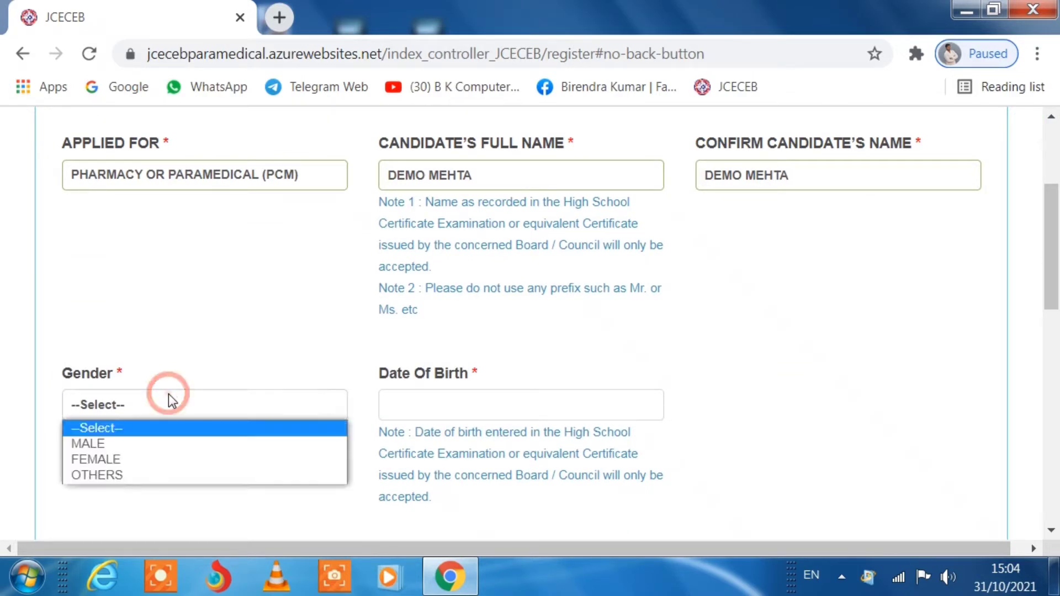
left_click(107, 443)
- Set the date of birth to 22 December 2000 in the calendar picker
left_click(438, 404)
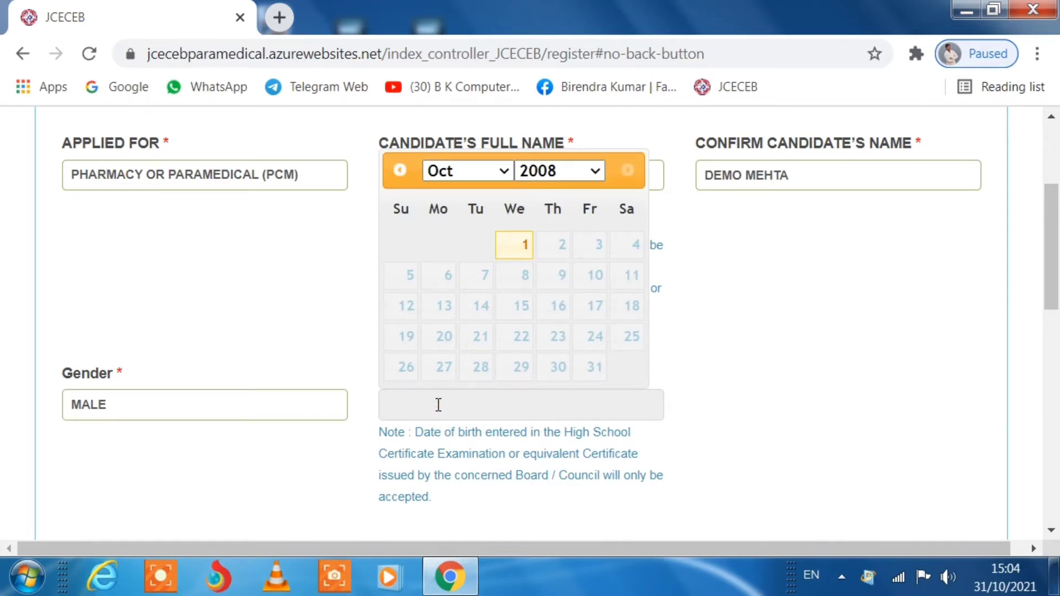
left_click(596, 170)
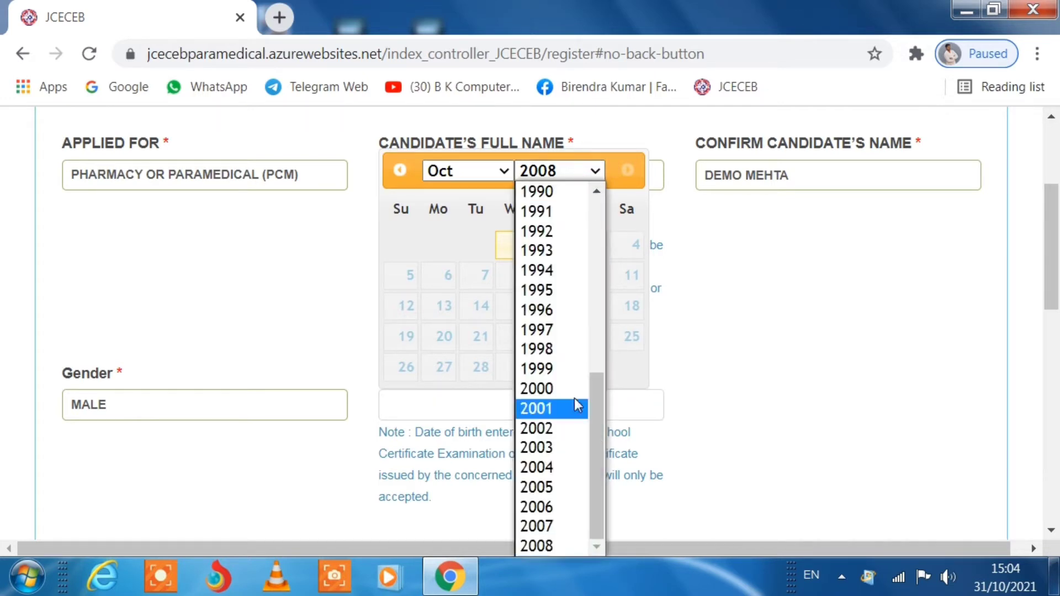
scroll(548, 270, "up", 3)
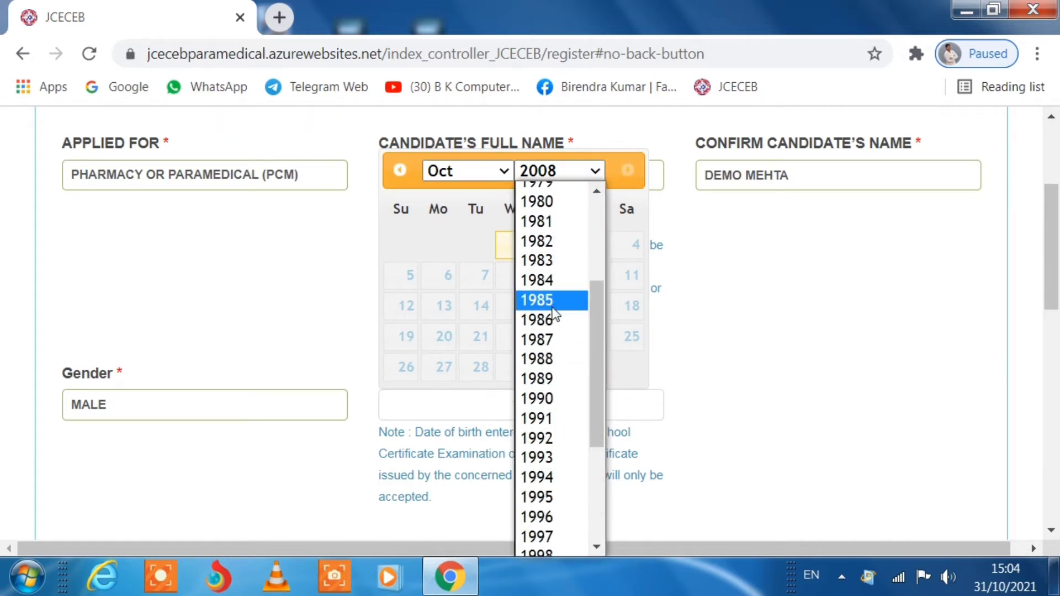
scroll(546, 395, "down", 3)
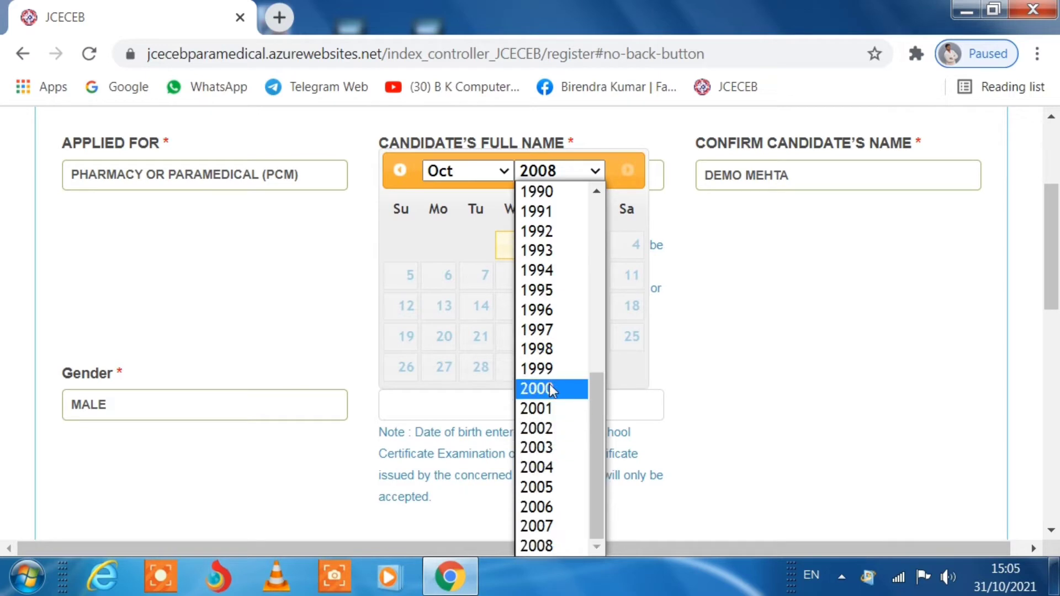
left_click(547, 386)
left_click(489, 173)
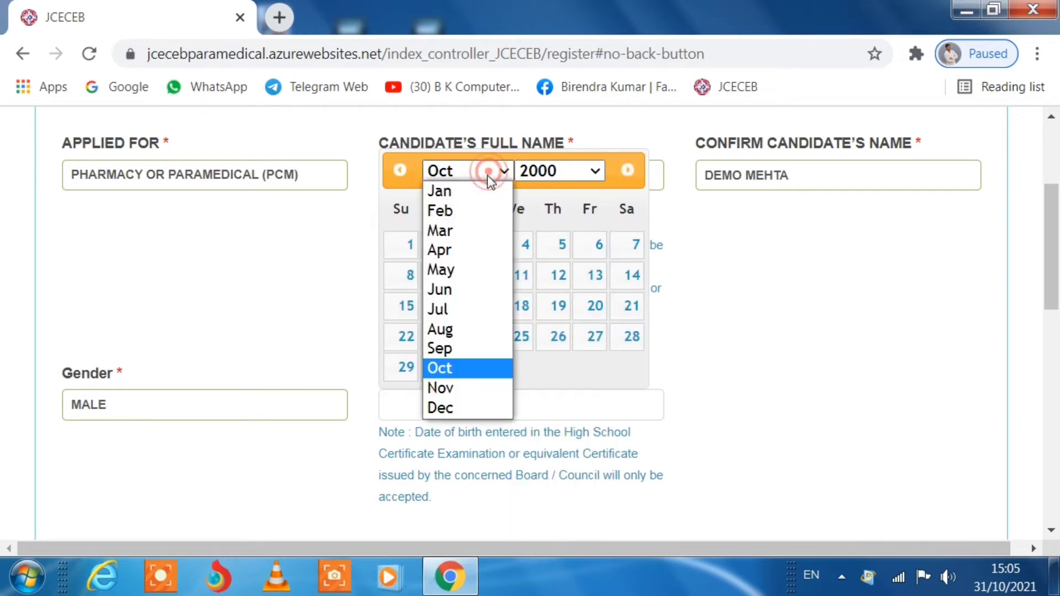
left_click(454, 408)
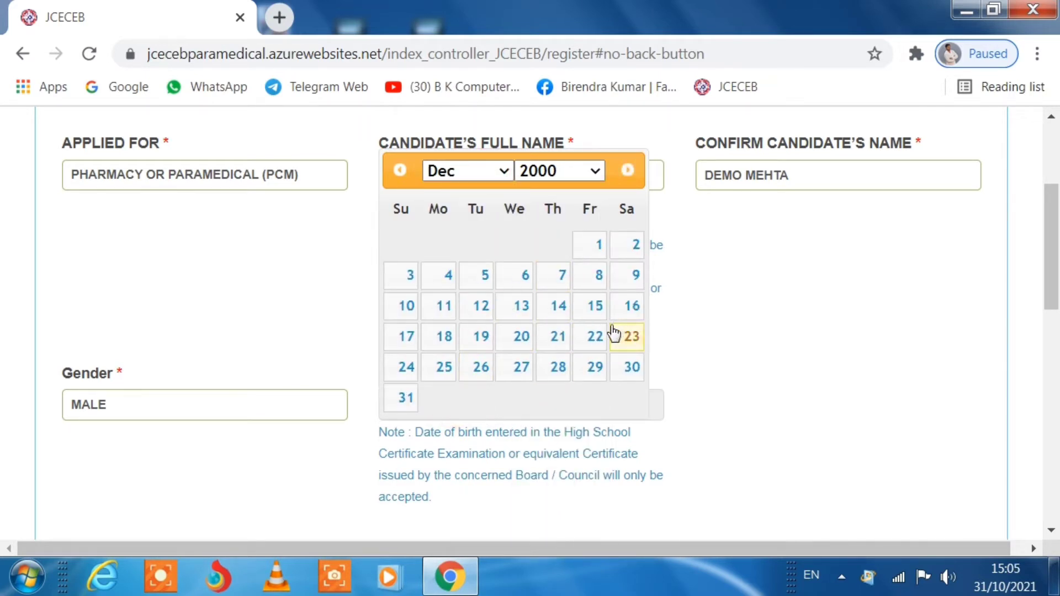
left_click(594, 336)
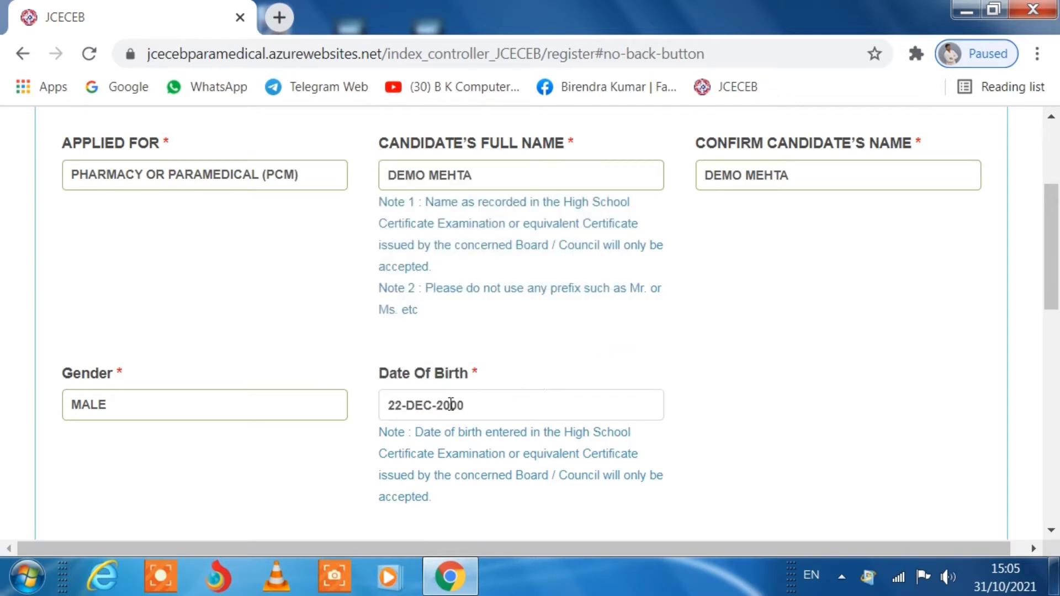
scroll(569, 372, "down", 4)
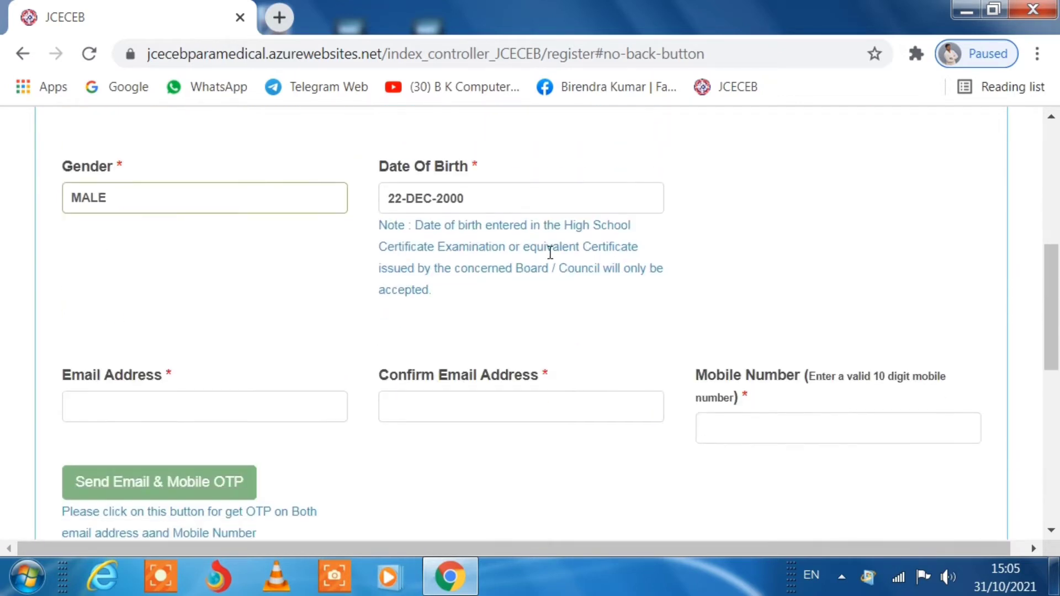
scroll(196, 287, "down", 2)
- Enter the candidate's e-mail address in both e-mail fields
left_click(171, 300)
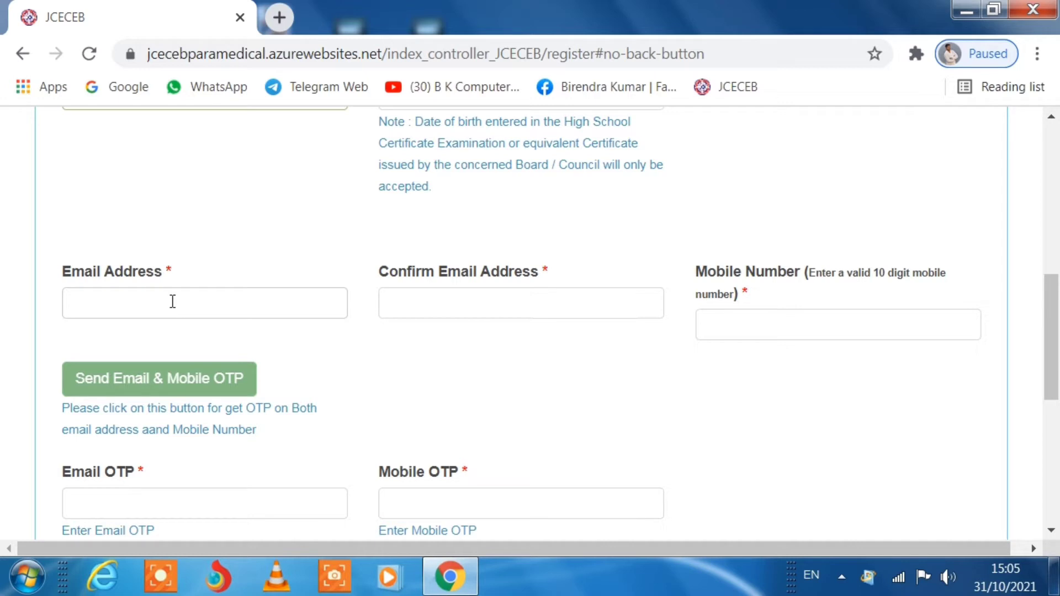
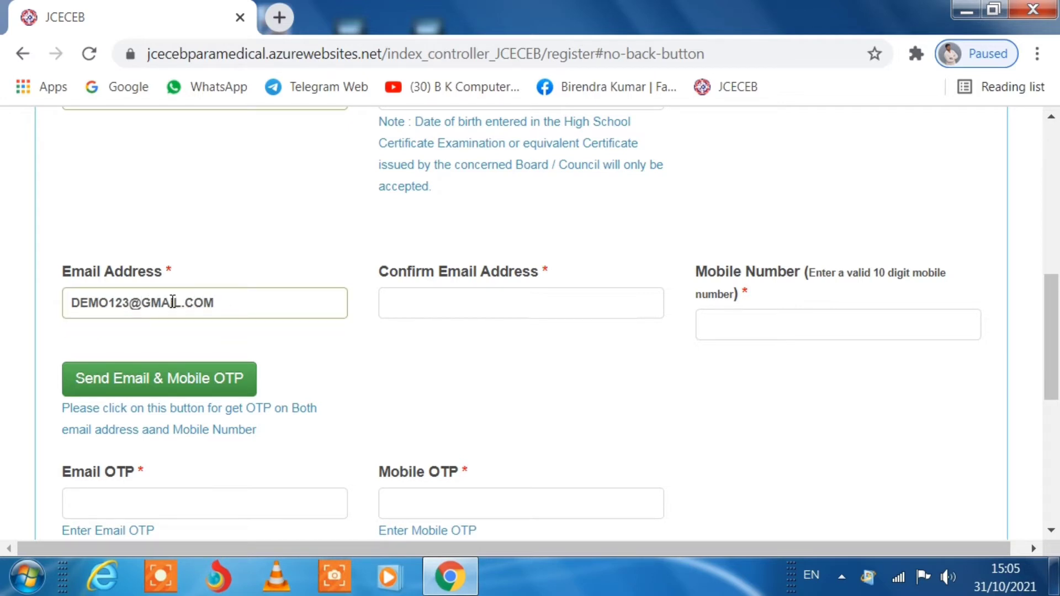
left_click(447, 304)
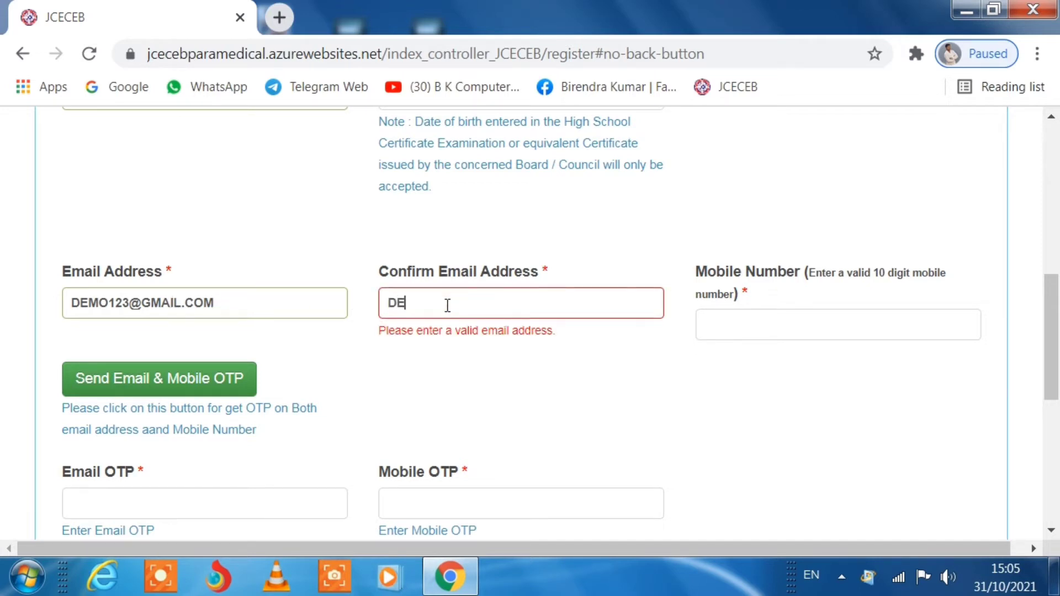
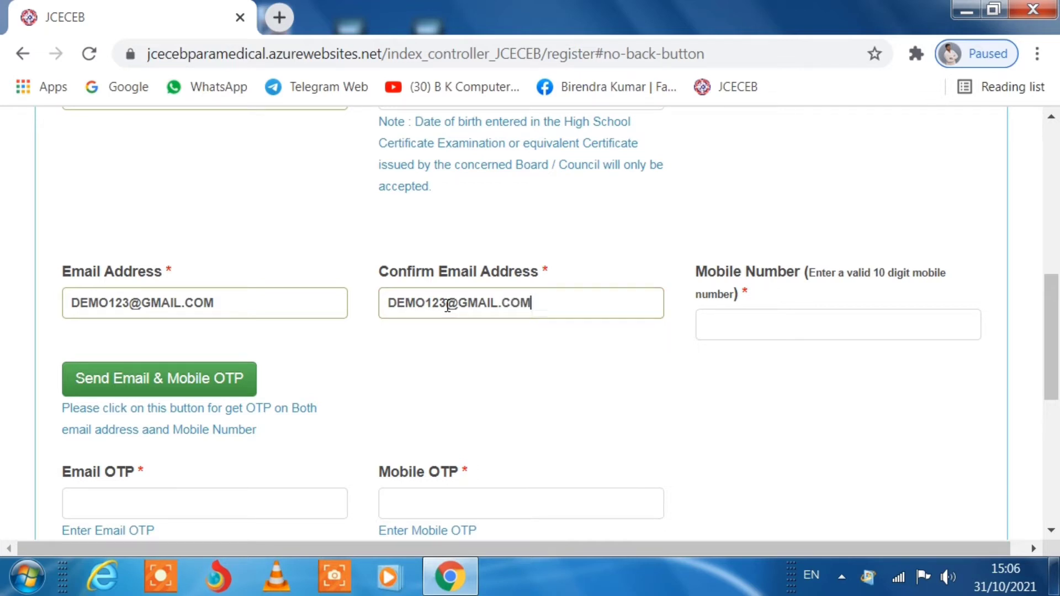
- Enter the candidate's 10-digit mobile number
key("Tab")
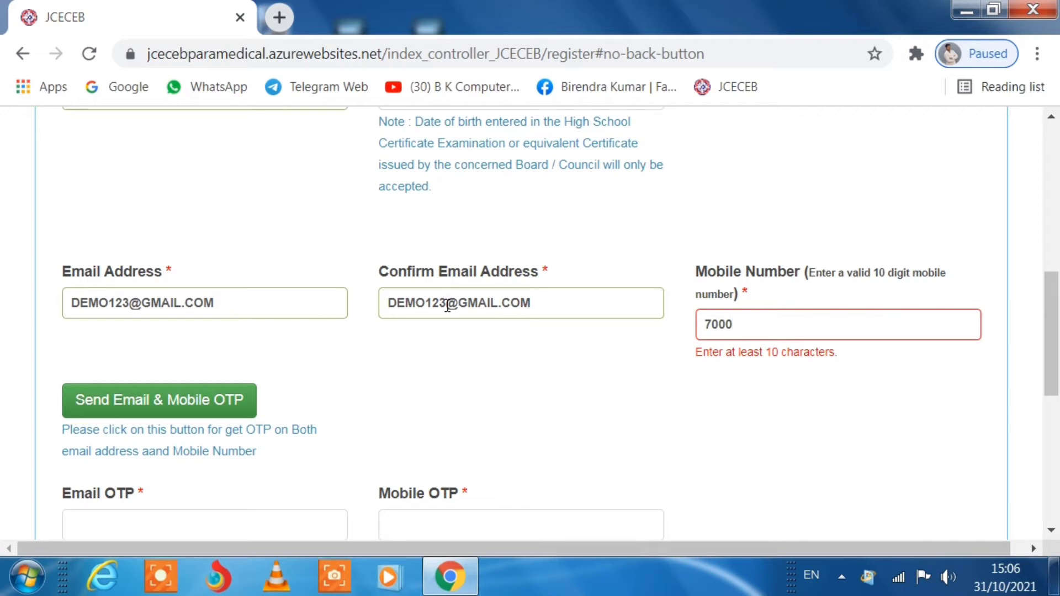
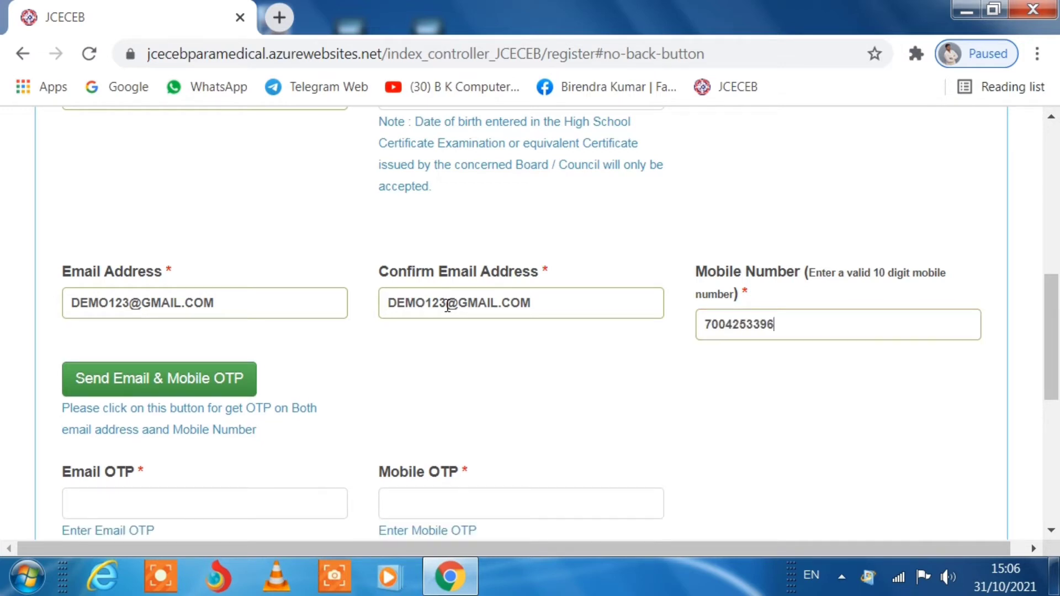
scroll(309, 331, "down", 2)
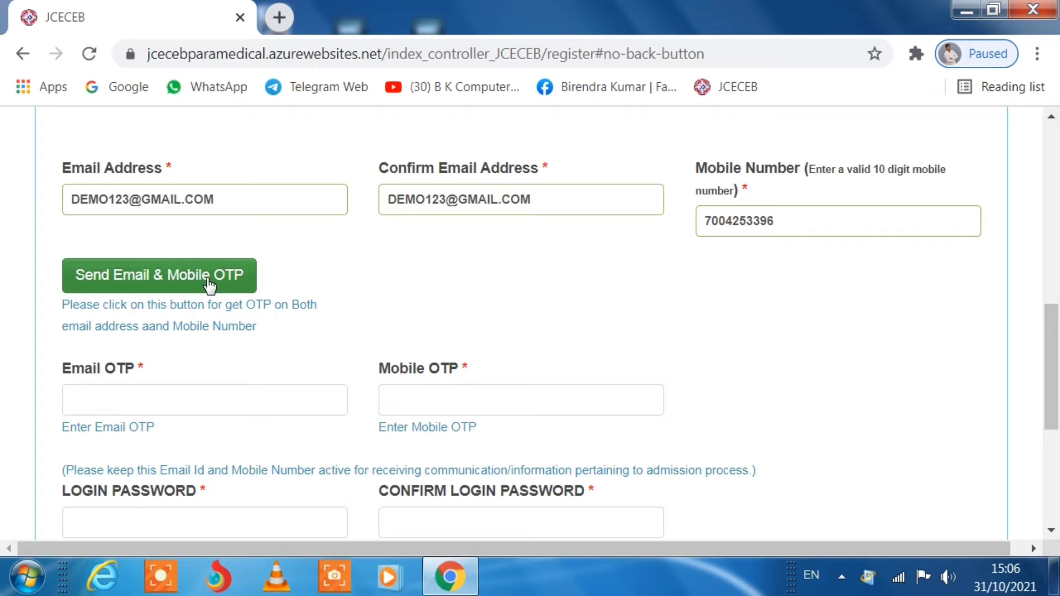
- Send the email and mobile OTPs, acknowledge the confirmation, and fill in the OTP fields
left_click(209, 282)
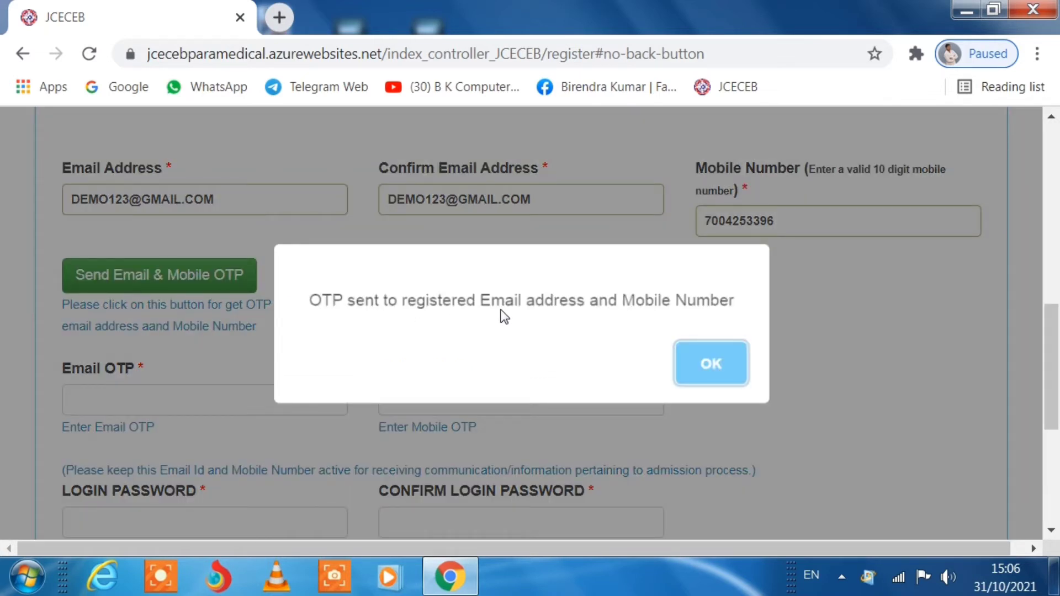
left_click(715, 378)
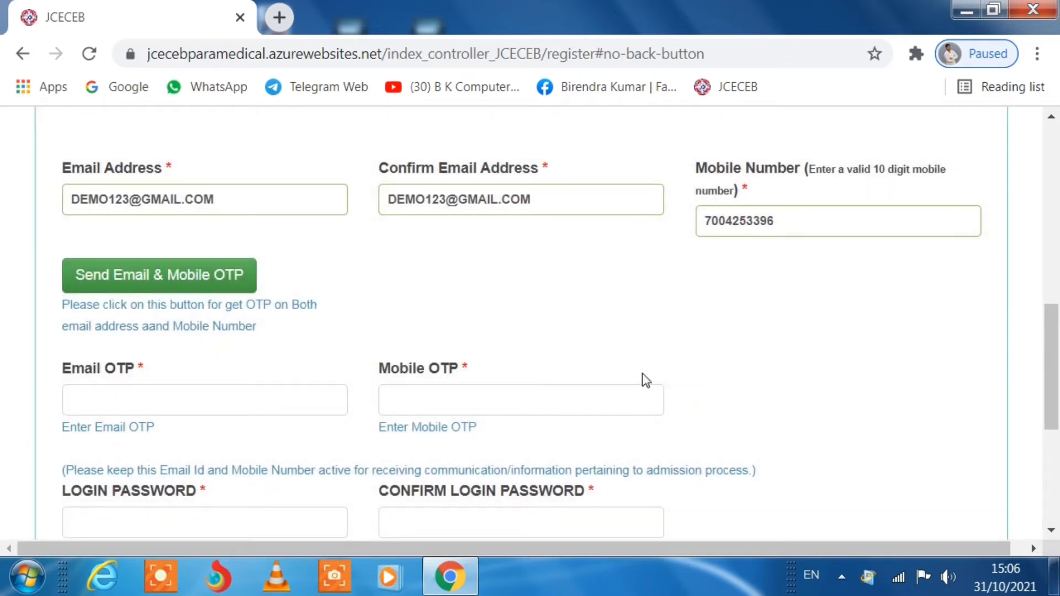
left_click(241, 396)
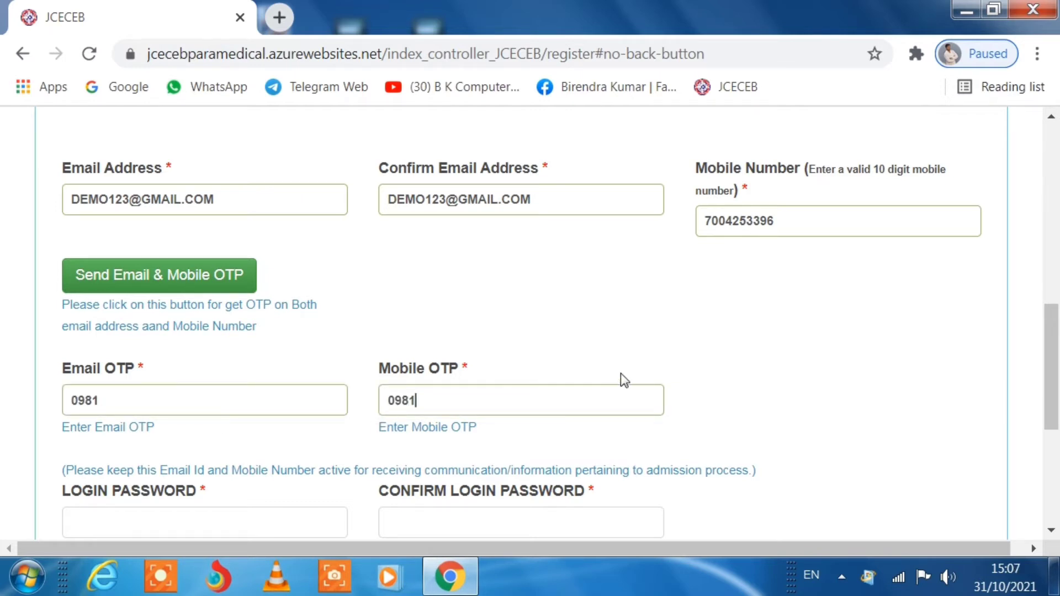
scroll(620, 374, "down", 2)
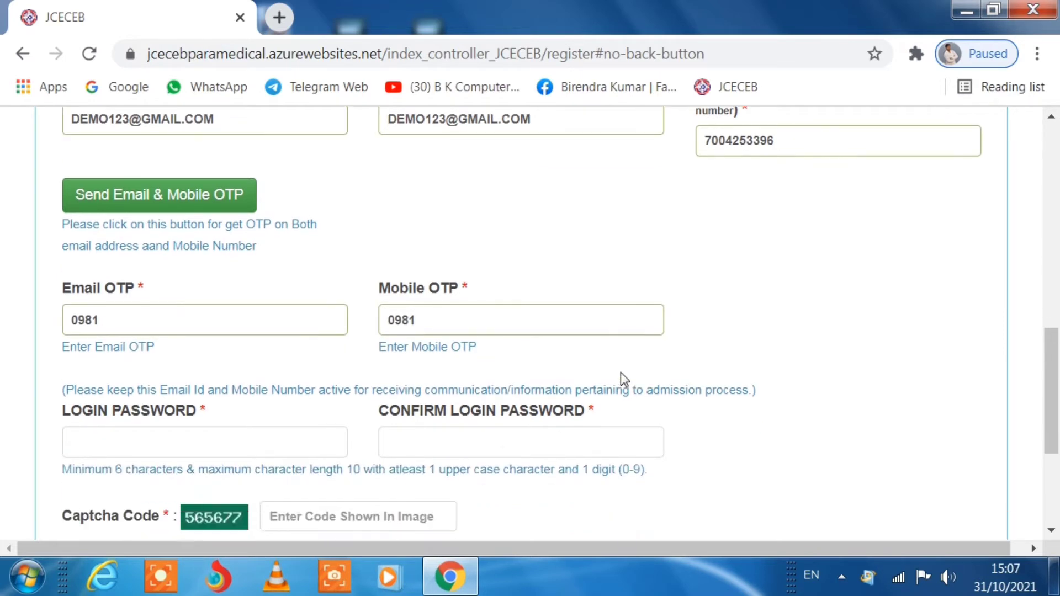
- Enter matching login passwords, correcting the confirmation, and submit the registration form
left_click(159, 416)
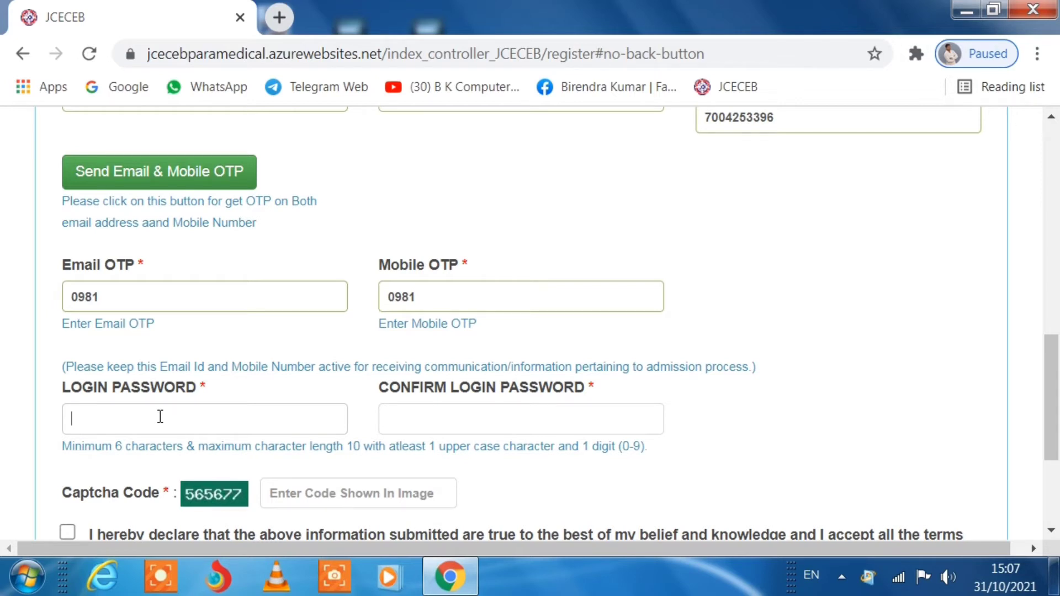
type("Demo")
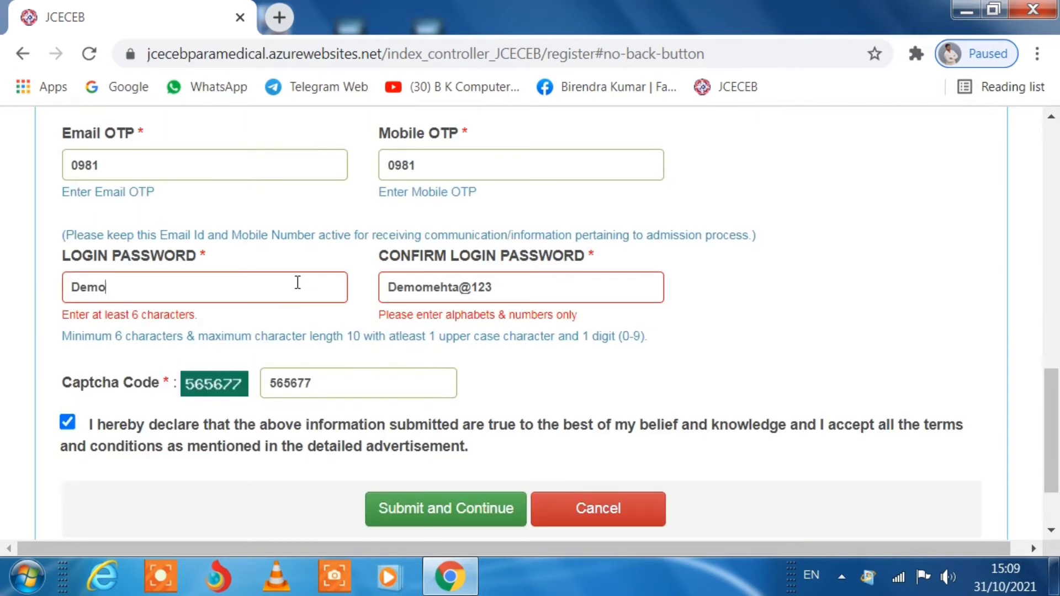
type("123")
left_click(515, 291)
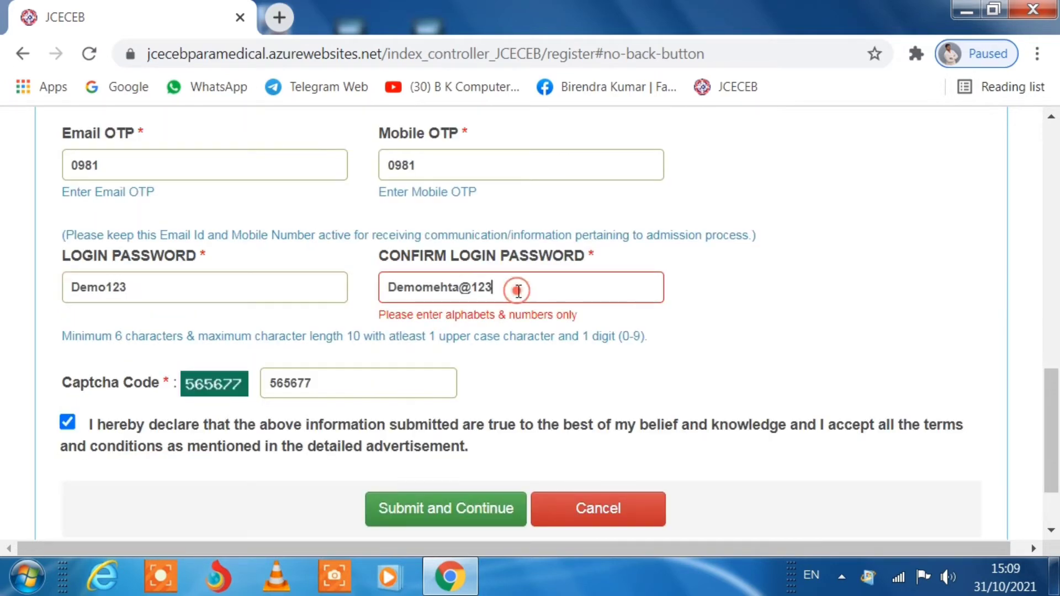
key("BackSpace")
key("BackSpace")
key("BackSpace")
key("BackSpace")
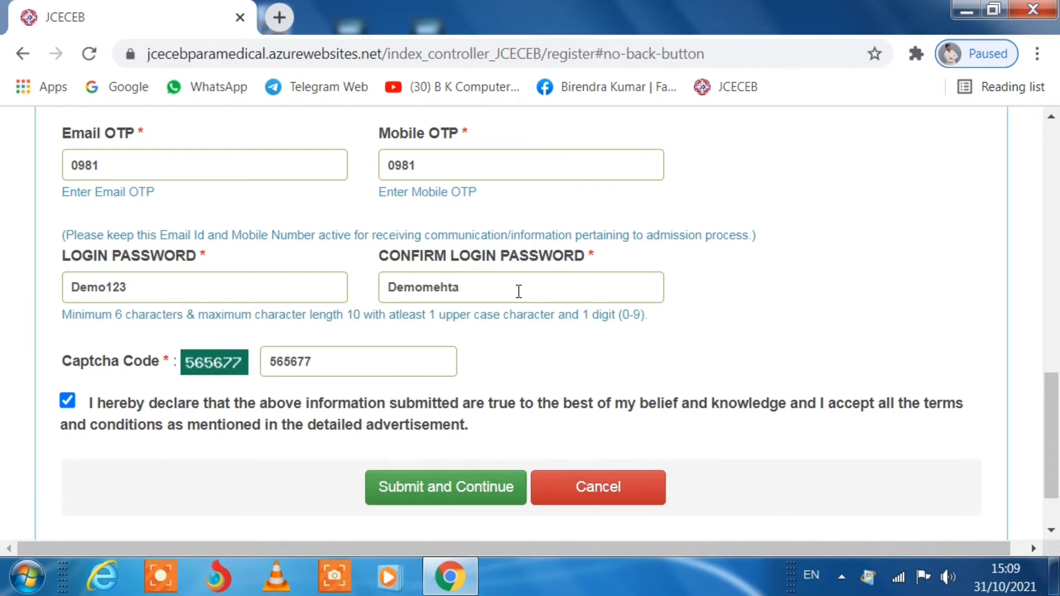
key("BackSpace")
key("BackSpace")
key("BackSpace")
key("BackSpace")
key("BackSpace")
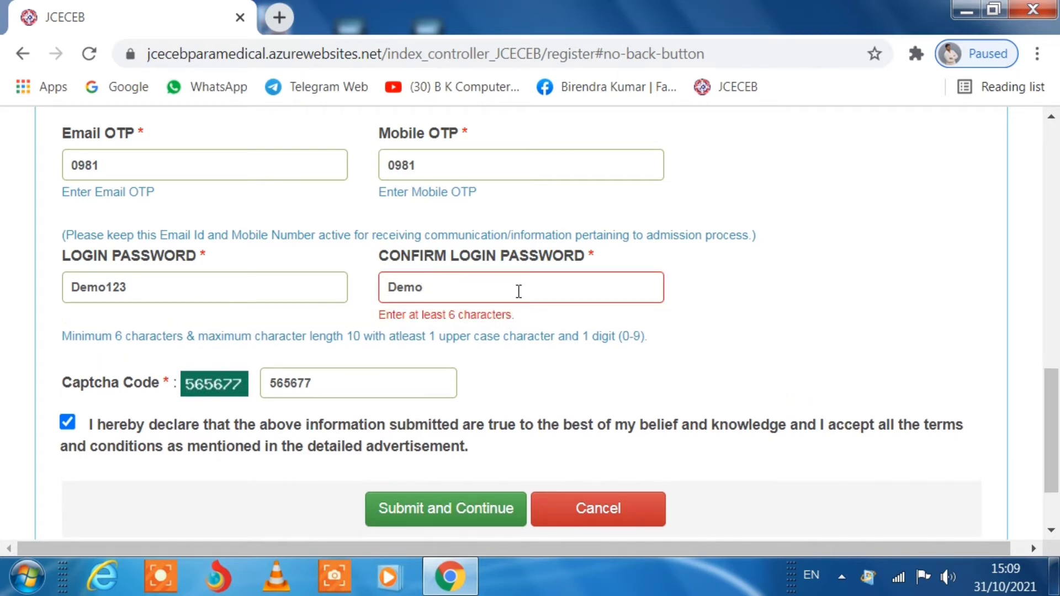
type("123")
scroll(408, 418, "down", 2)
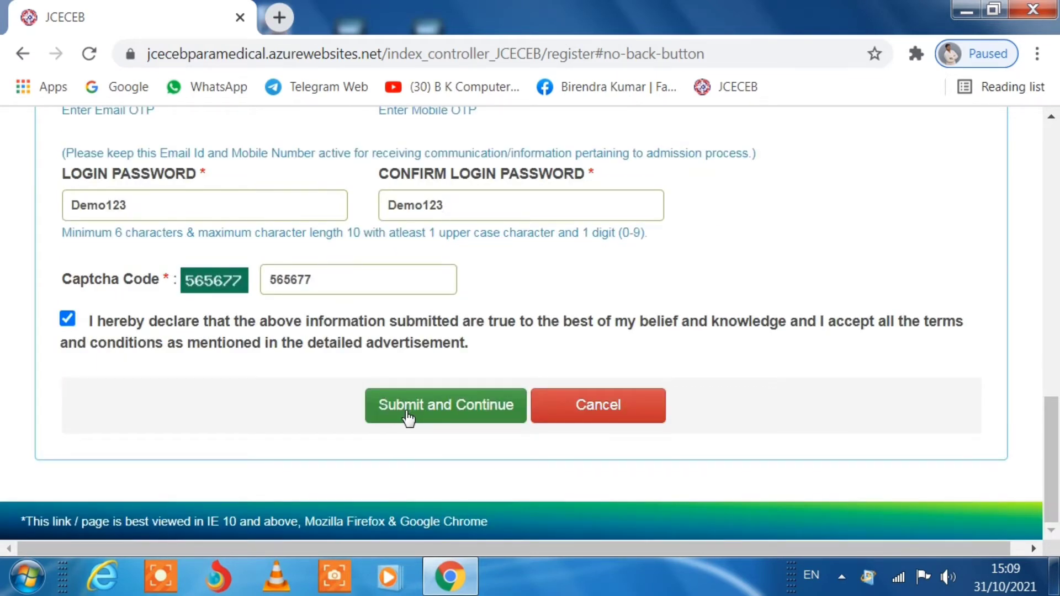
left_click(409, 419)
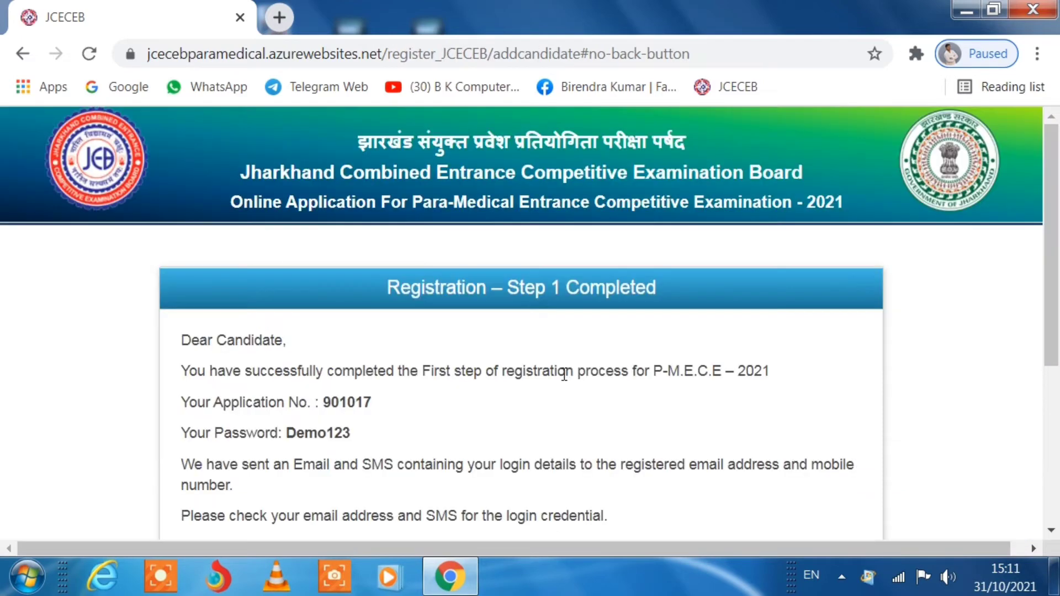
- Copy the issued application number from the Step 1 Completed page and continue to Candidate Login
scroll(563, 372, "down", 1)
scroll(562, 373, "up", 1)
scroll(351, 425, "down", 2)
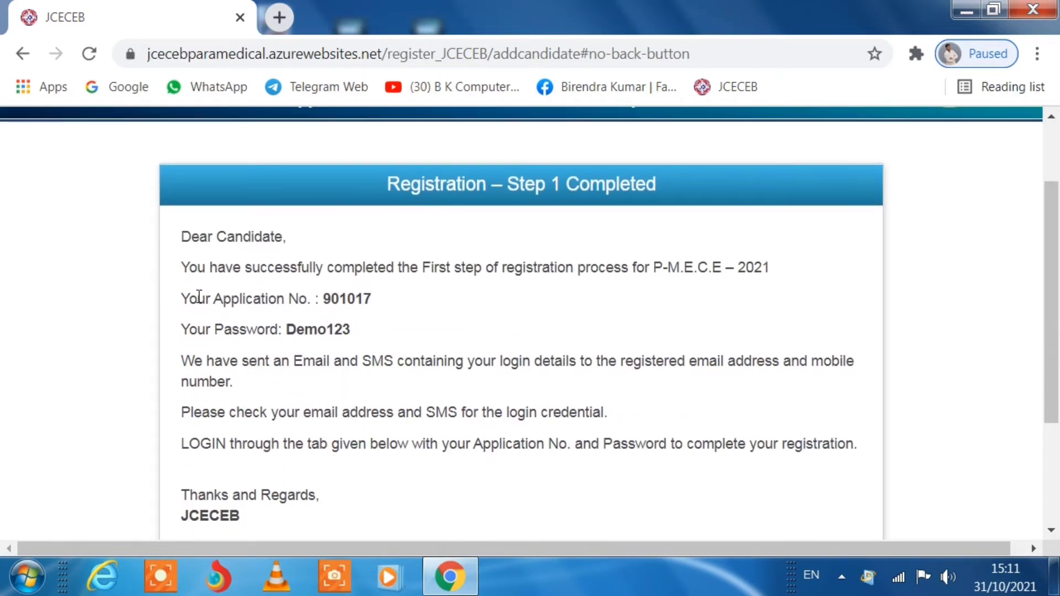
left_click_drag(189, 298, 399, 310)
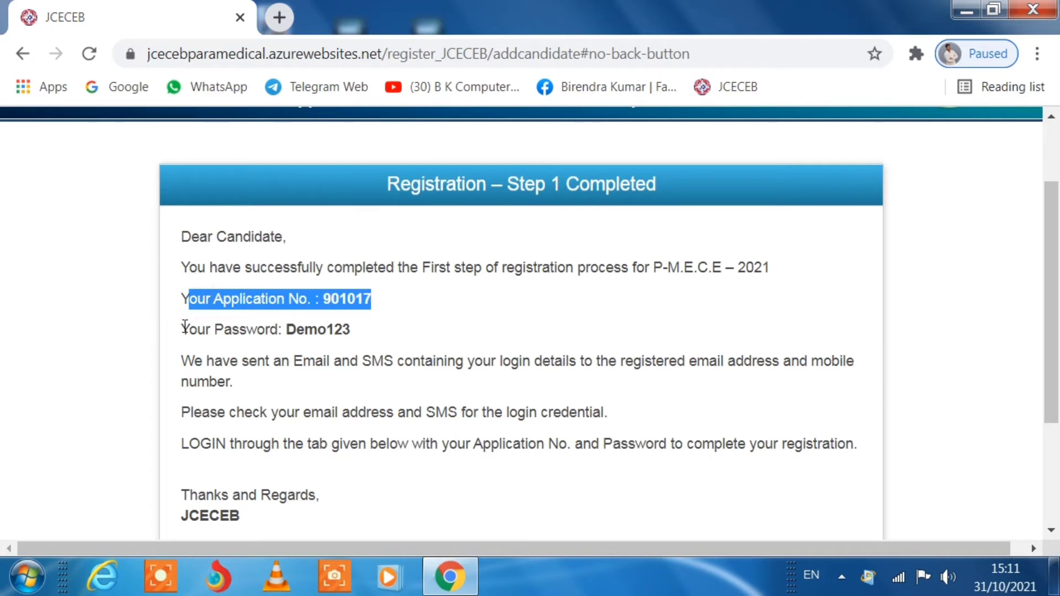
left_click_drag(182, 327, 373, 333)
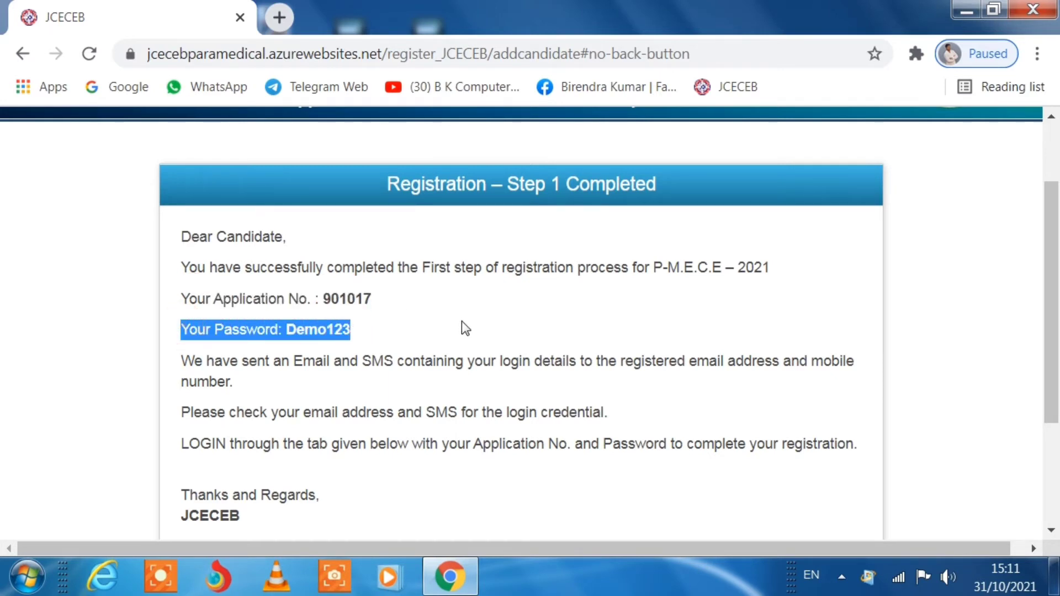
scroll(461, 325, "down", 3)
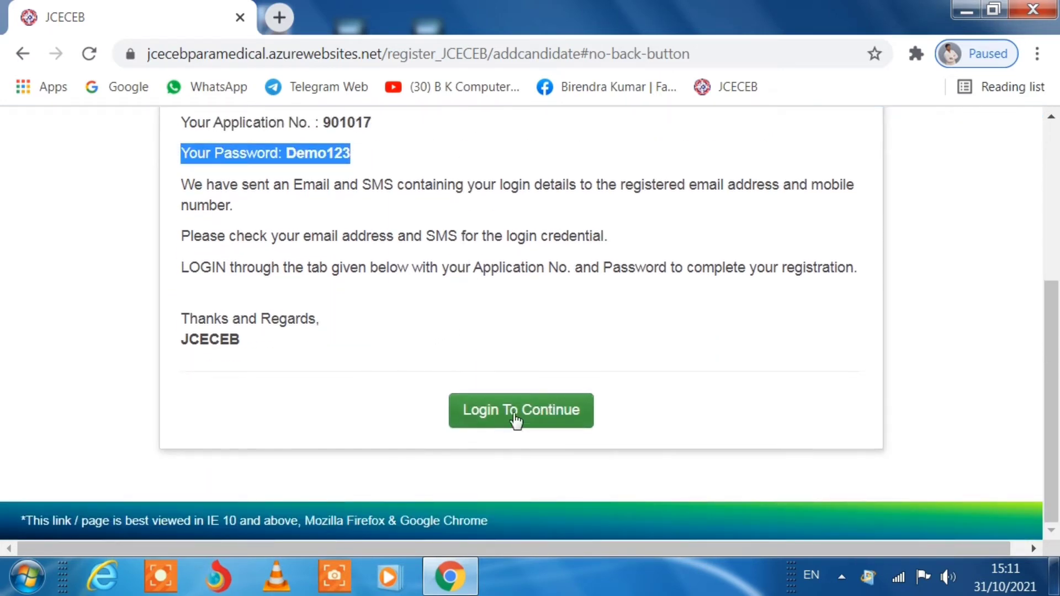
scroll(566, 333, "up", 2)
scroll(565, 334, "up", 1)
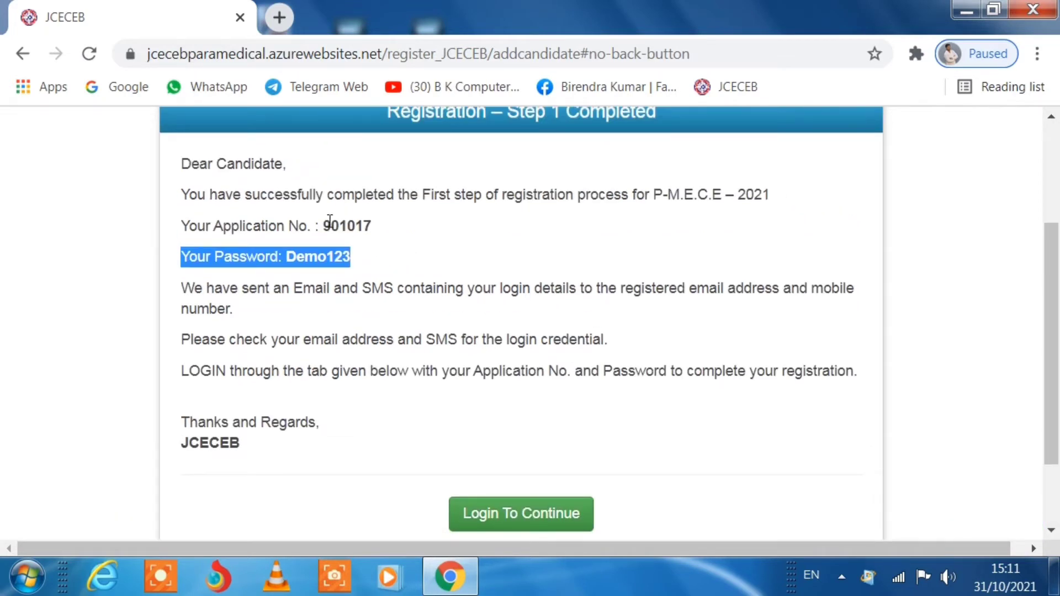
left_click(323, 223)
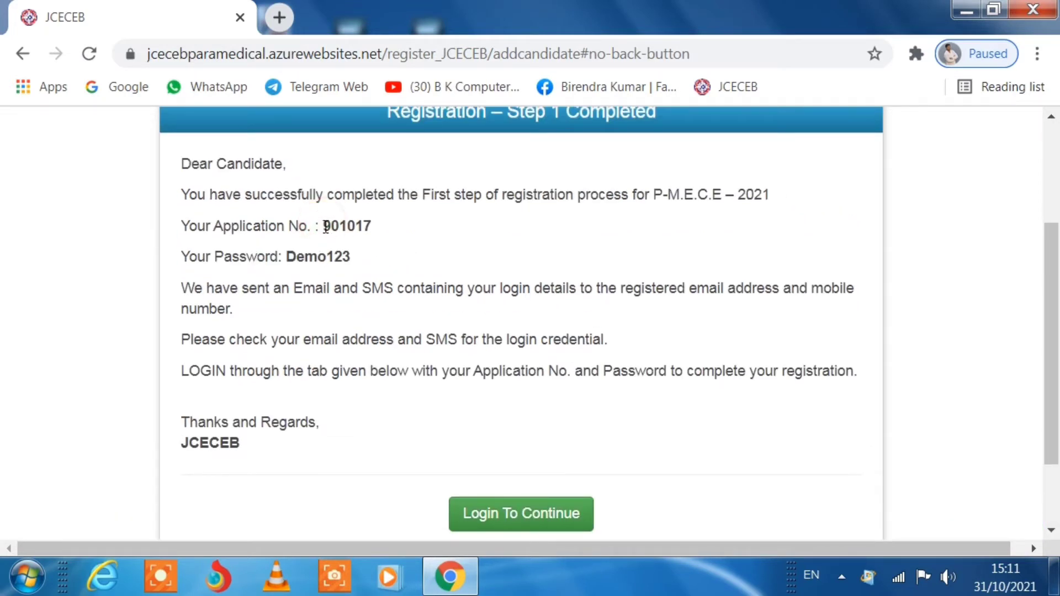
left_click_drag(323, 224, 372, 224)
right_click(358, 226)
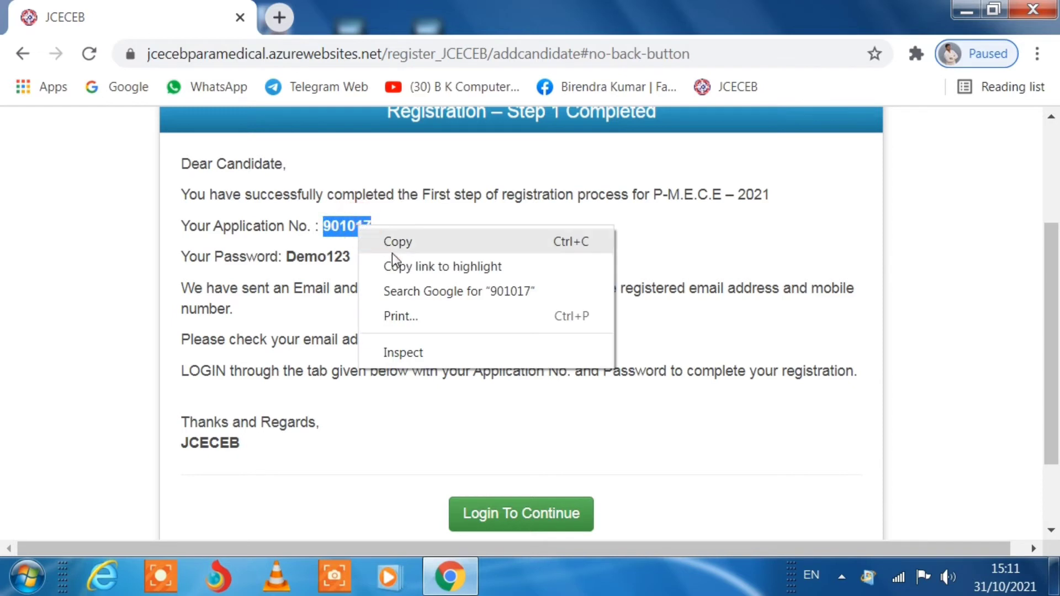
left_click(405, 250)
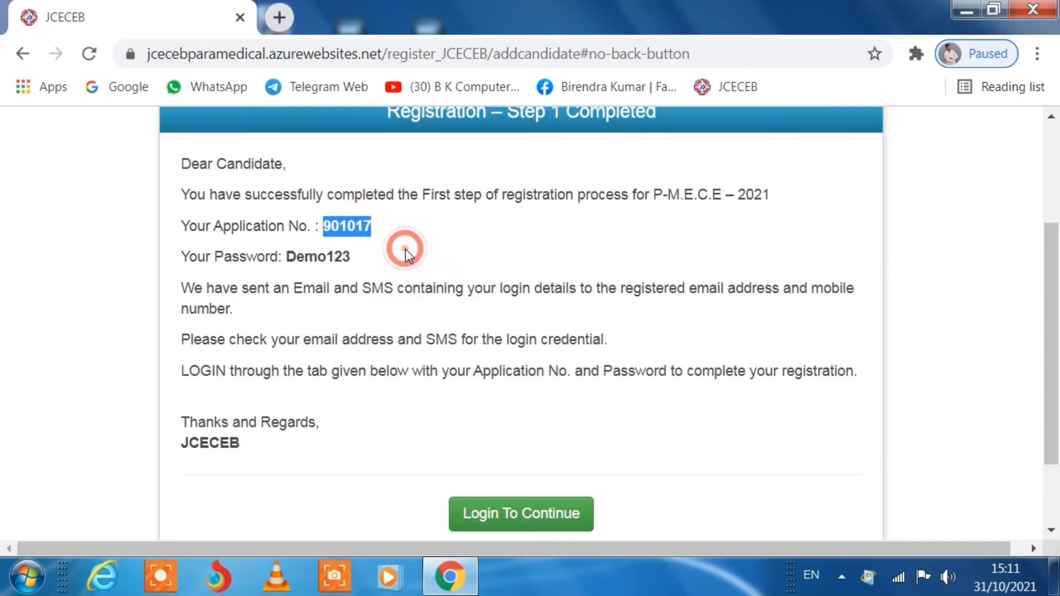
left_click(506, 520)
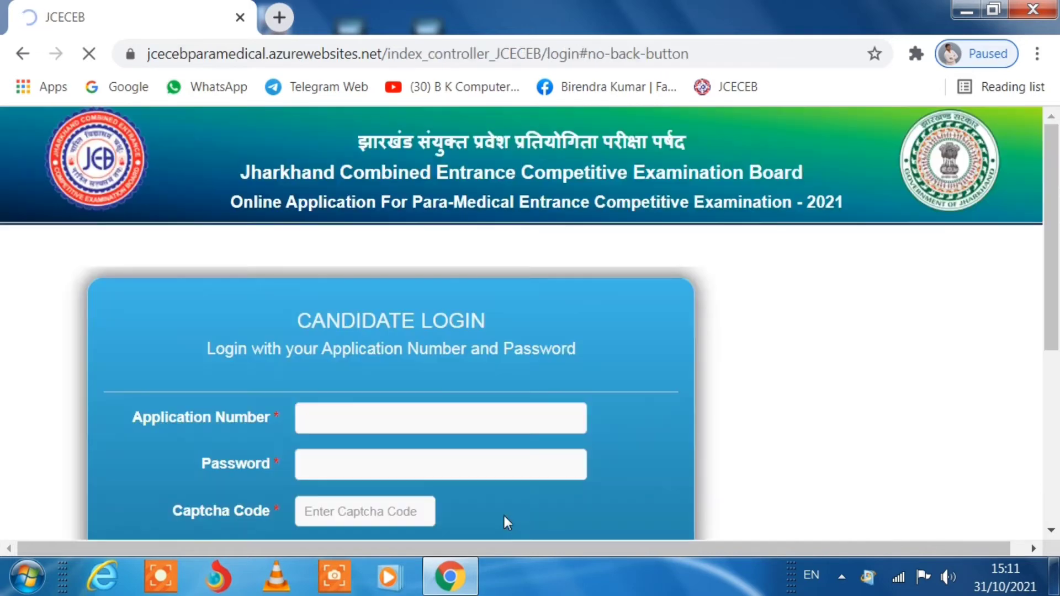
- Log in with the application number, the account password and the captcha code
scroll(687, 364, "down", 3)
scroll(683, 356, "up", 4)
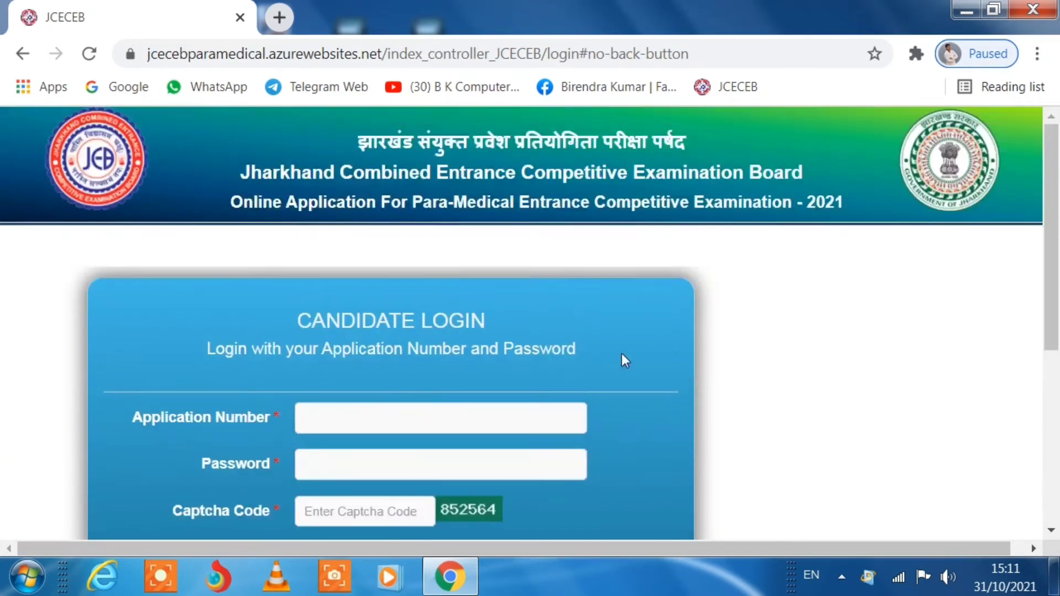
left_click(324, 415)
scroll(331, 419, "down", 2)
left_click(334, 356)
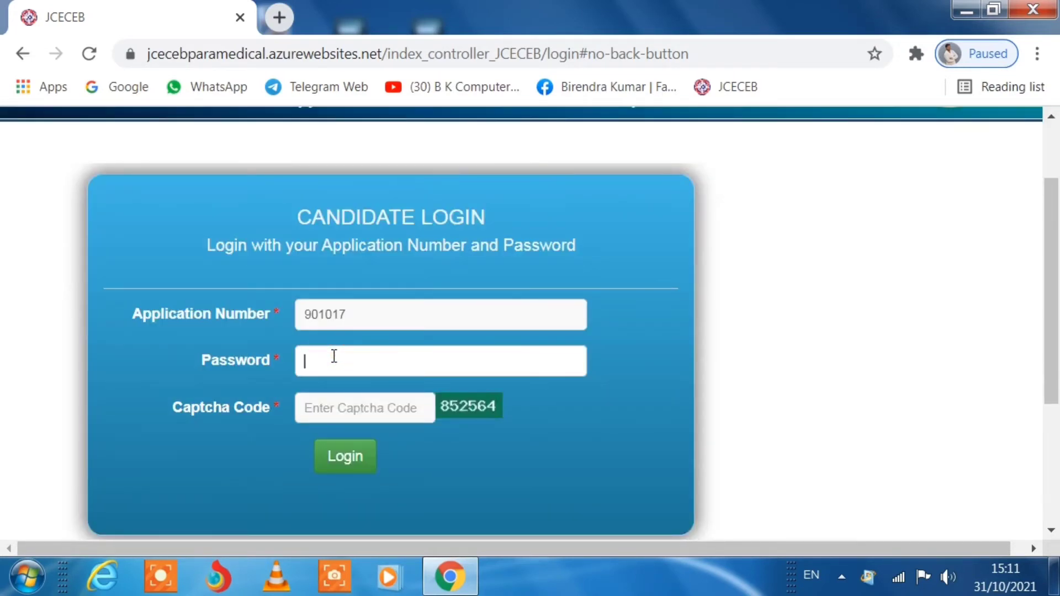
type("*******")
left_click(320, 406)
type("85")
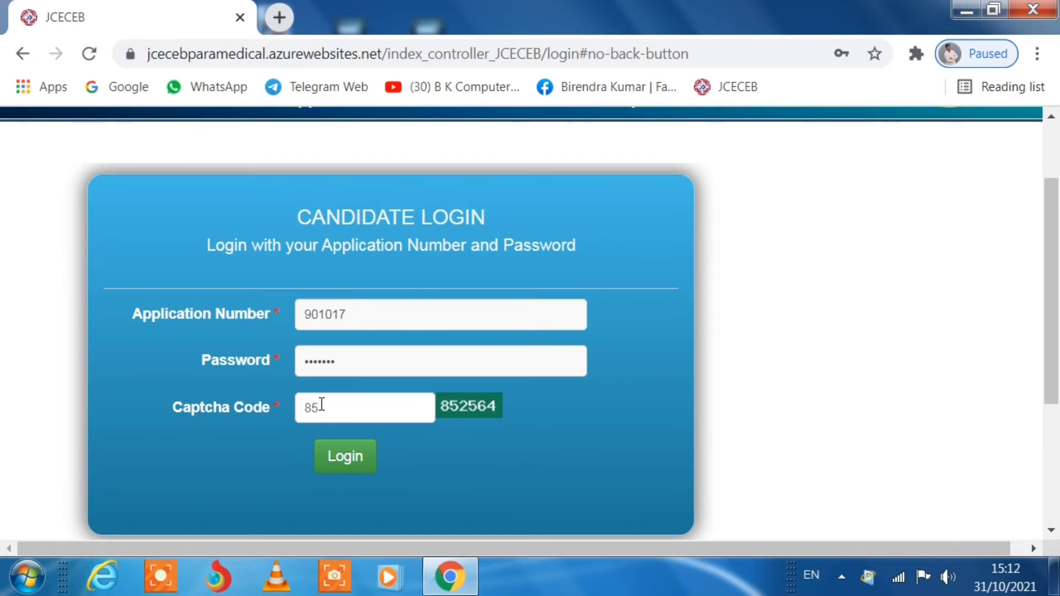
type("2564")
scroll(410, 392, "down", 2)
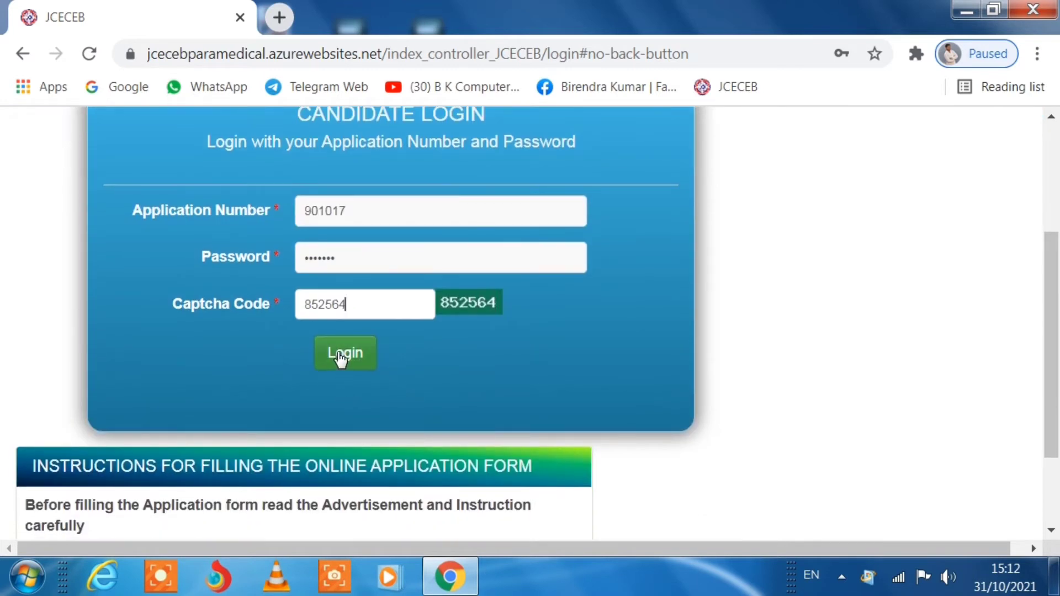
left_click(340, 358)
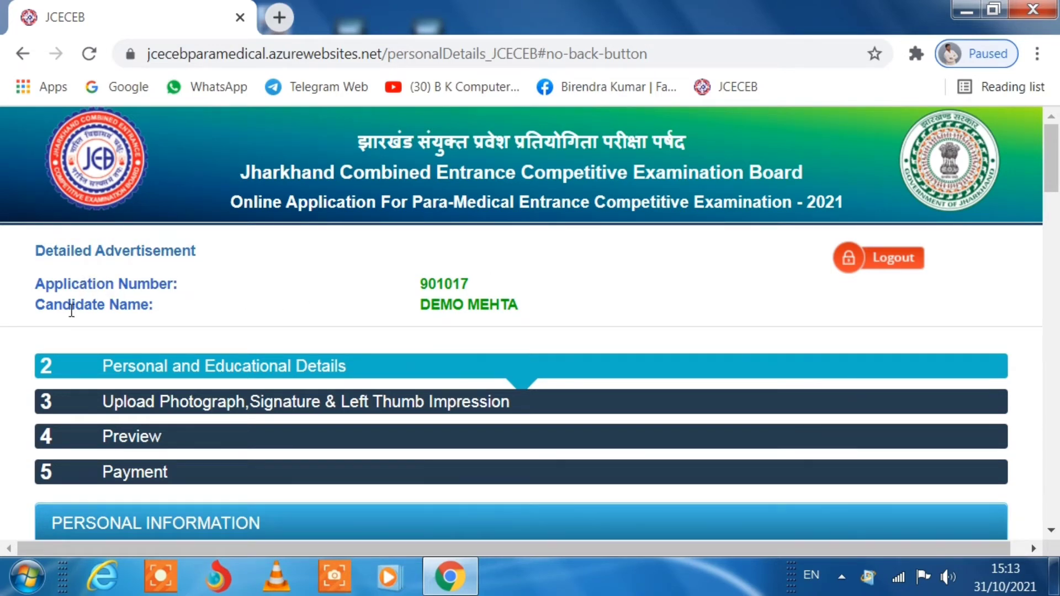
scroll(555, 312, "down", 2)
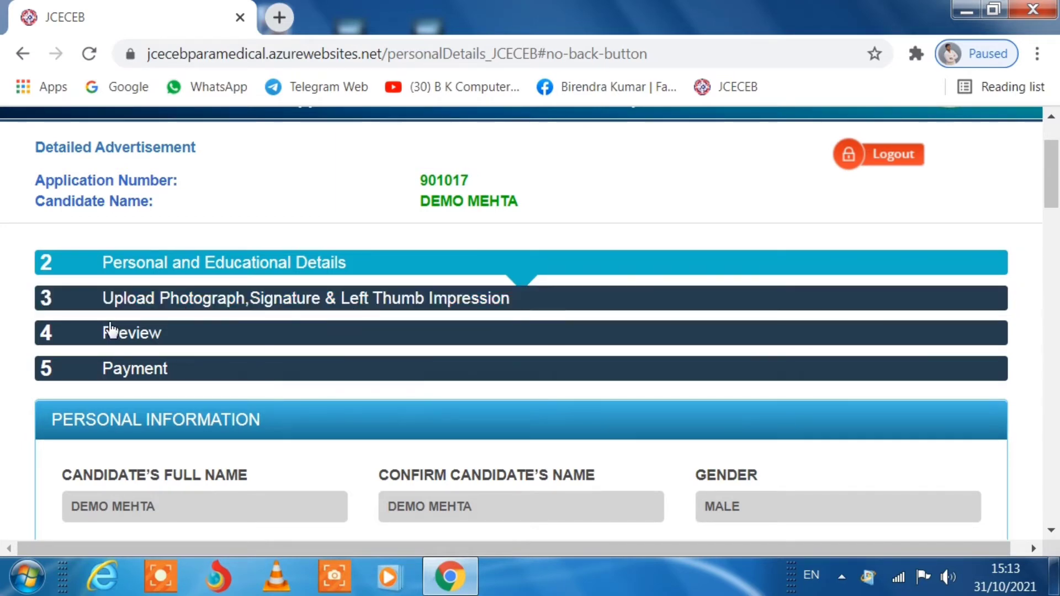
scroll(298, 331, "down", 3)
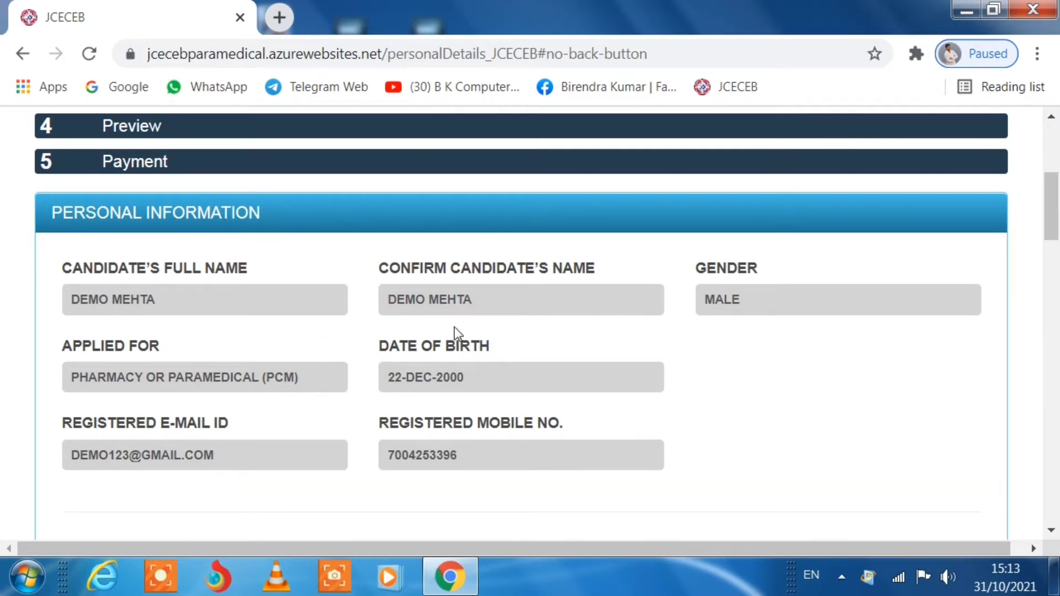
scroll(453, 327, "down", 5)
scroll(453, 327, "down", 2)
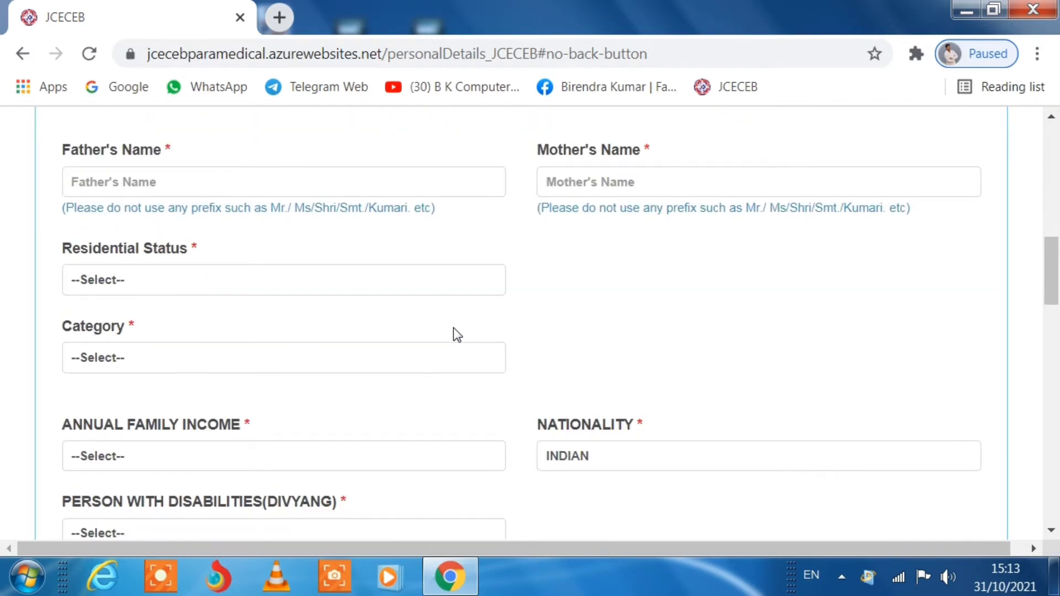
- Fill in the father's and mother's names on the Step 2 form
left_click(137, 182)
type("DEMO ")
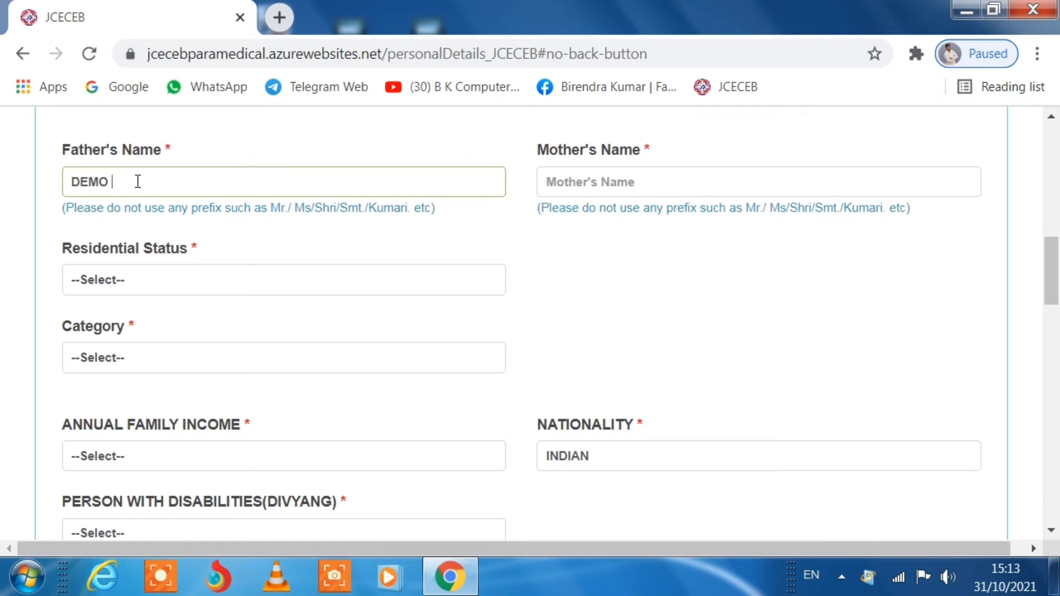
type("KUMAR")
left_click(561, 178)
type("DEMO")
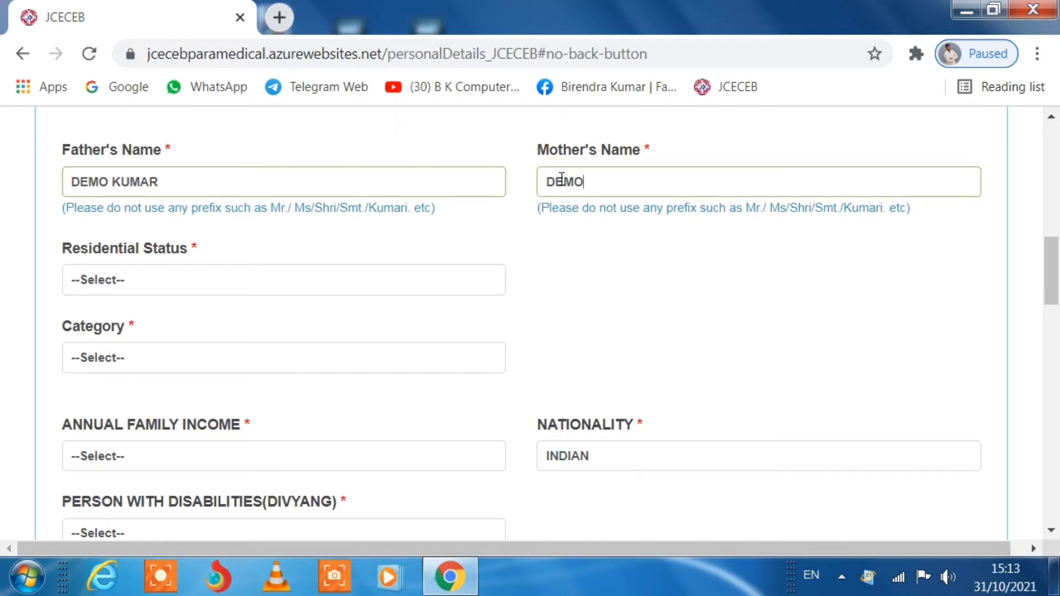
type(" DEVI")
left_click(145, 279)
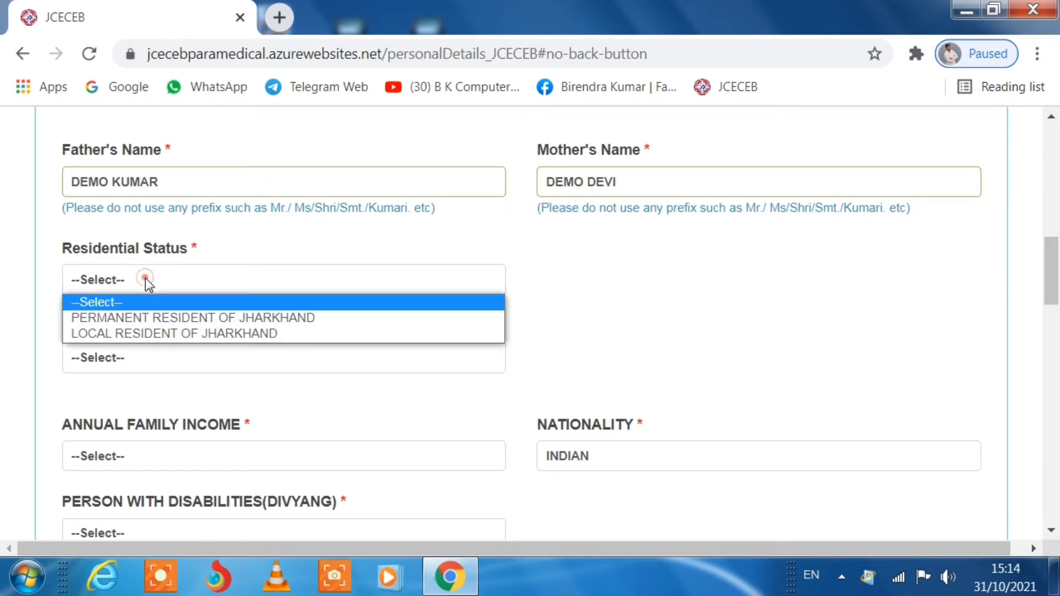
- Set residential status to Permanent Resident of Jharkhand and category to BC-II
left_click(129, 316)
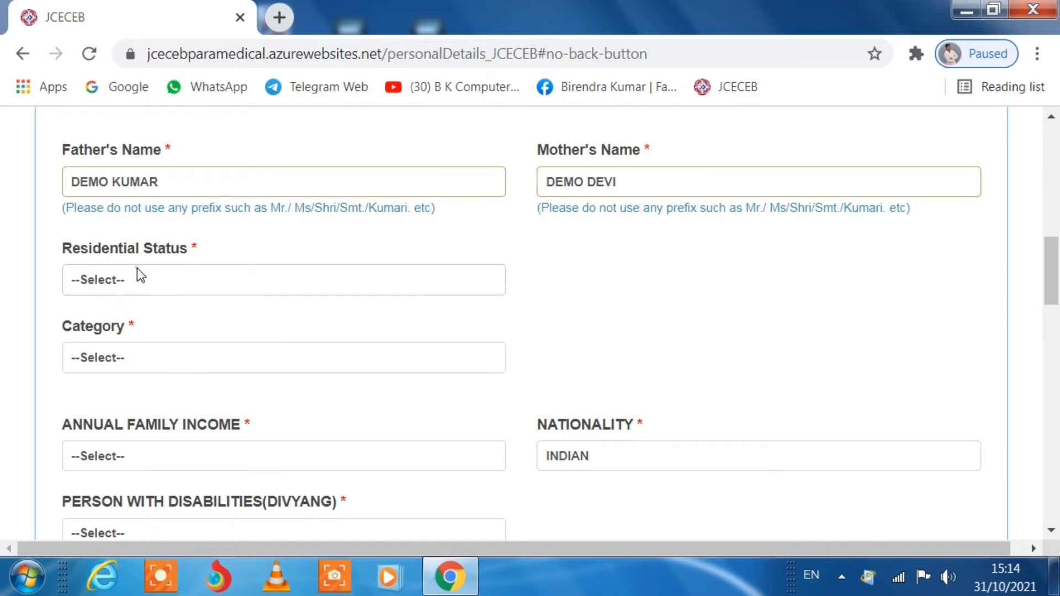
left_click(137, 274)
left_click(130, 317)
left_click(125, 286)
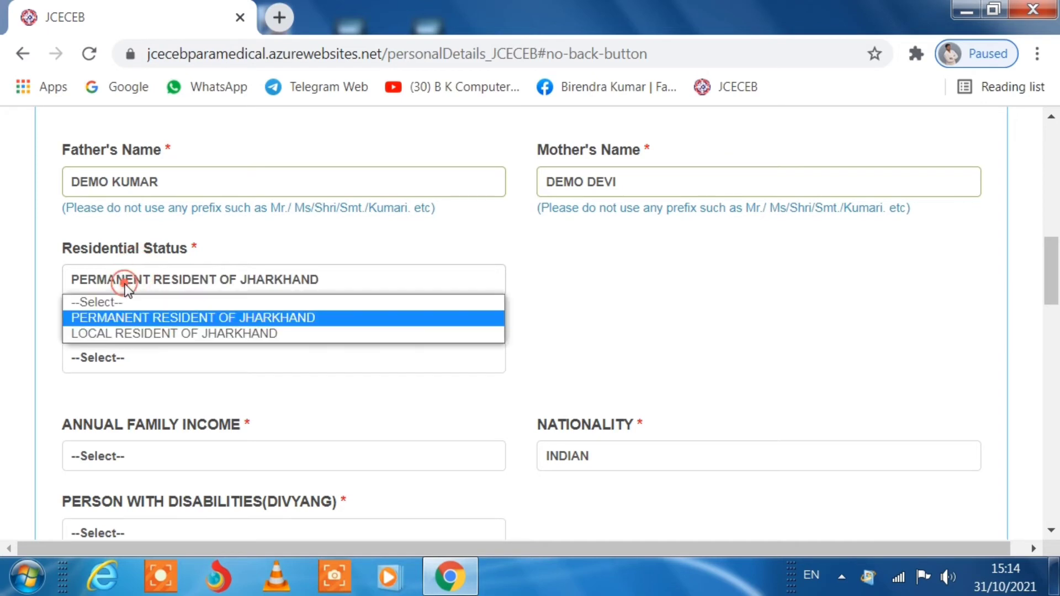
left_click(110, 317)
scroll(157, 337, "down", 2)
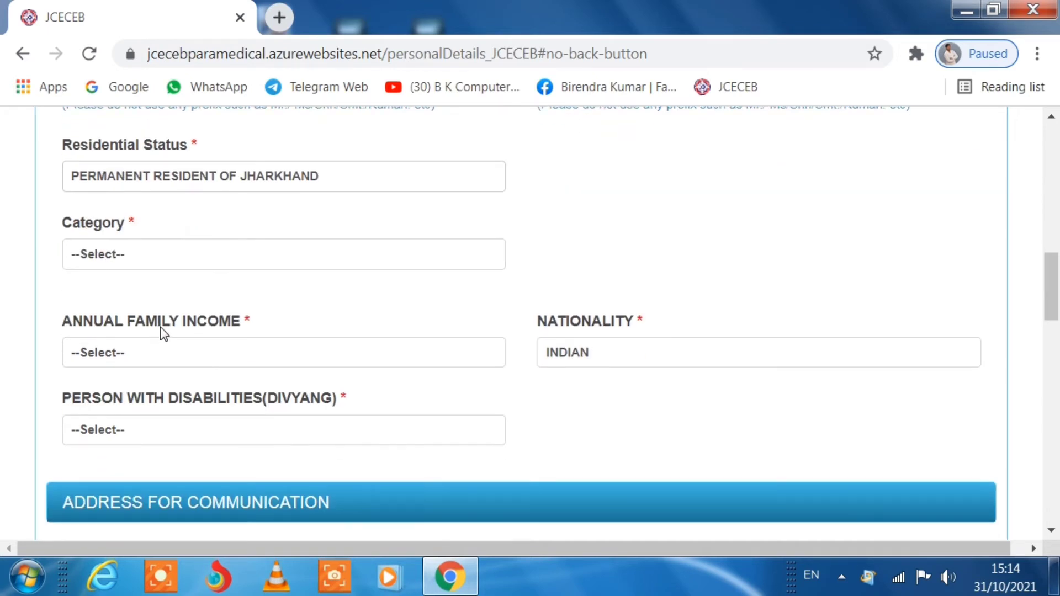
left_click(141, 255)
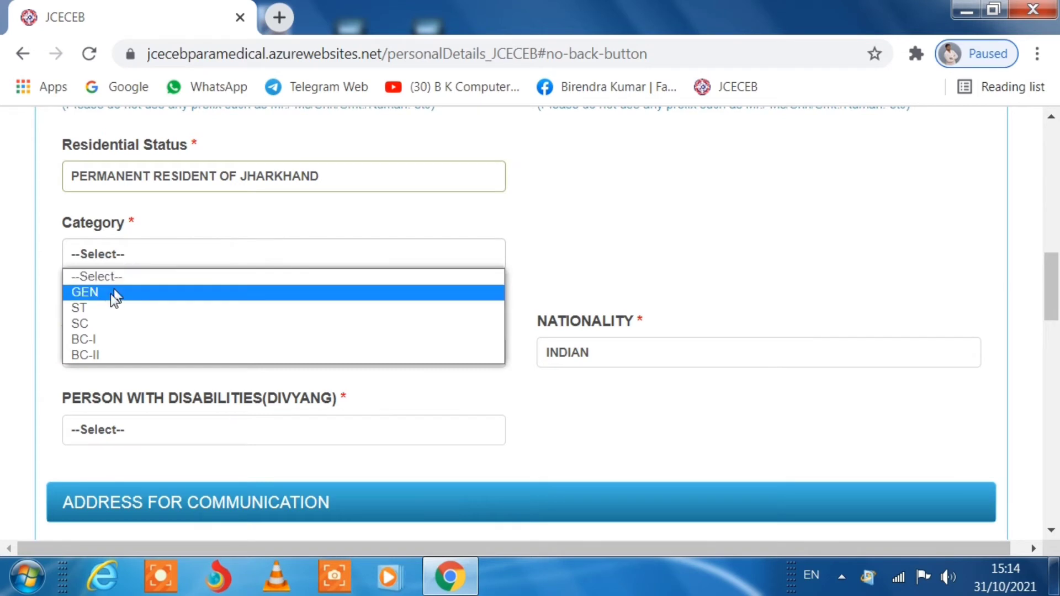
left_click(100, 356)
- Choose the Rs.70 thousand–2 lakhs family income band and NO for disability
scroll(328, 194, "down", 2)
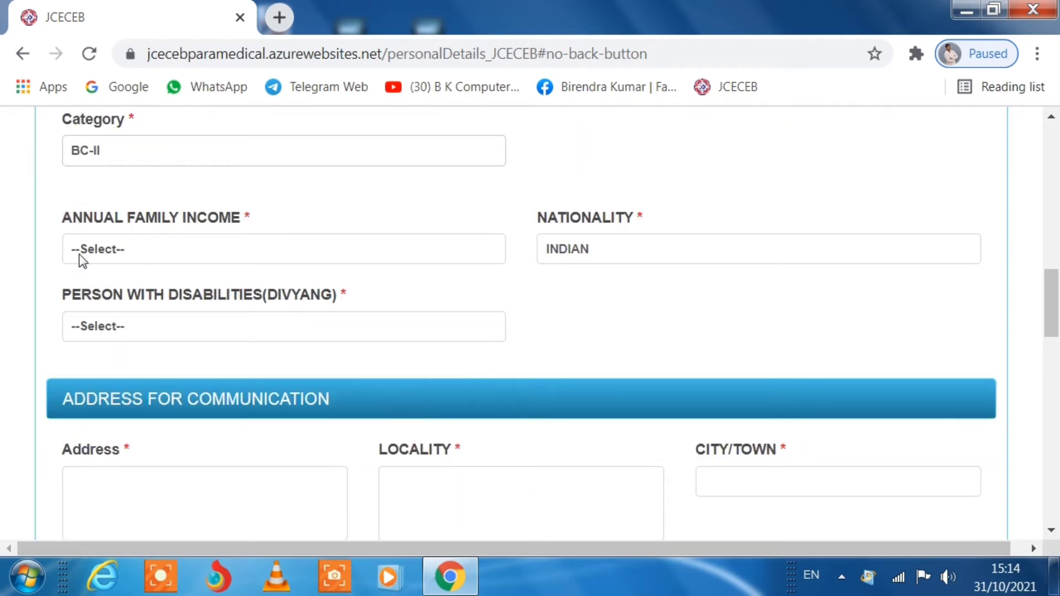
left_click(232, 253)
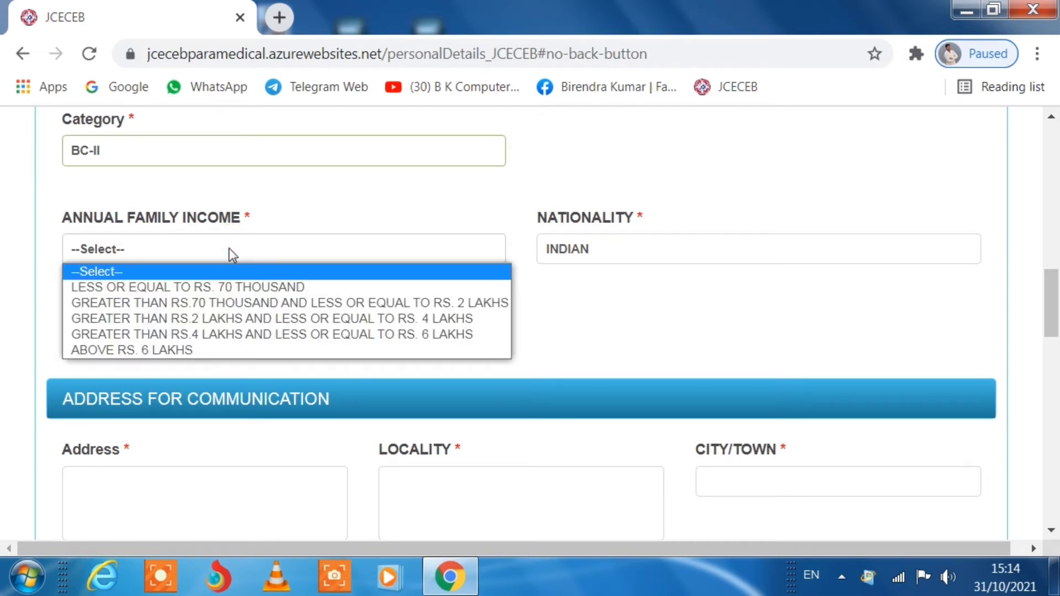
left_click(213, 302)
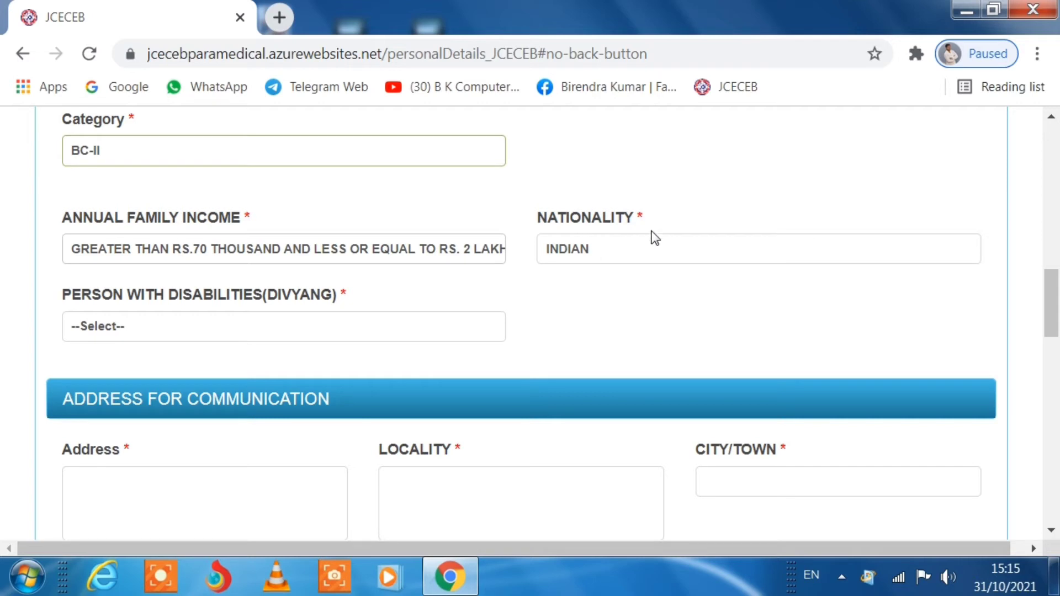
left_click(124, 330)
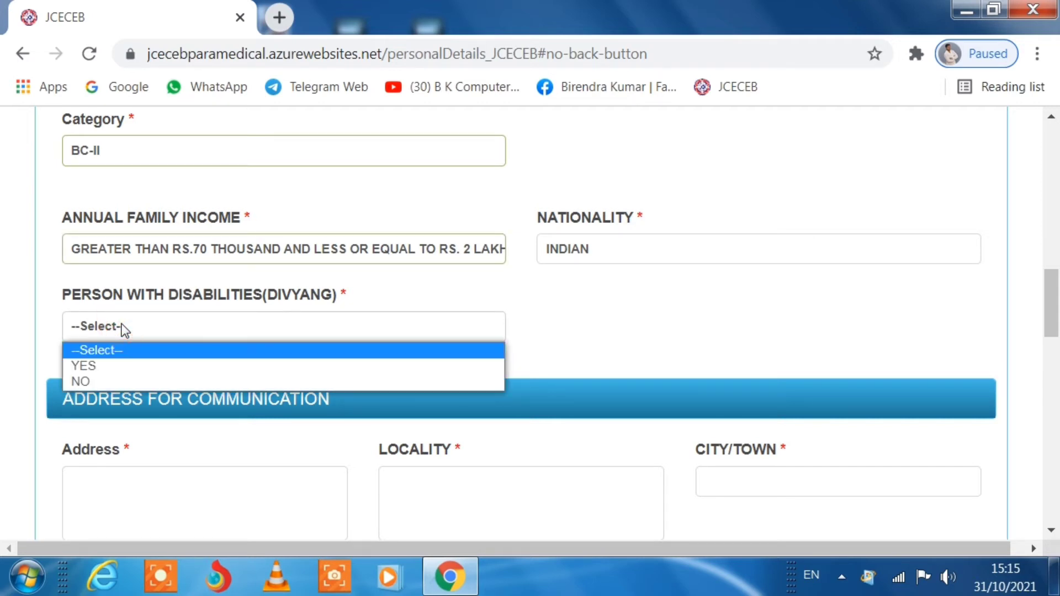
left_click(85, 382)
scroll(362, 300, "down", 4)
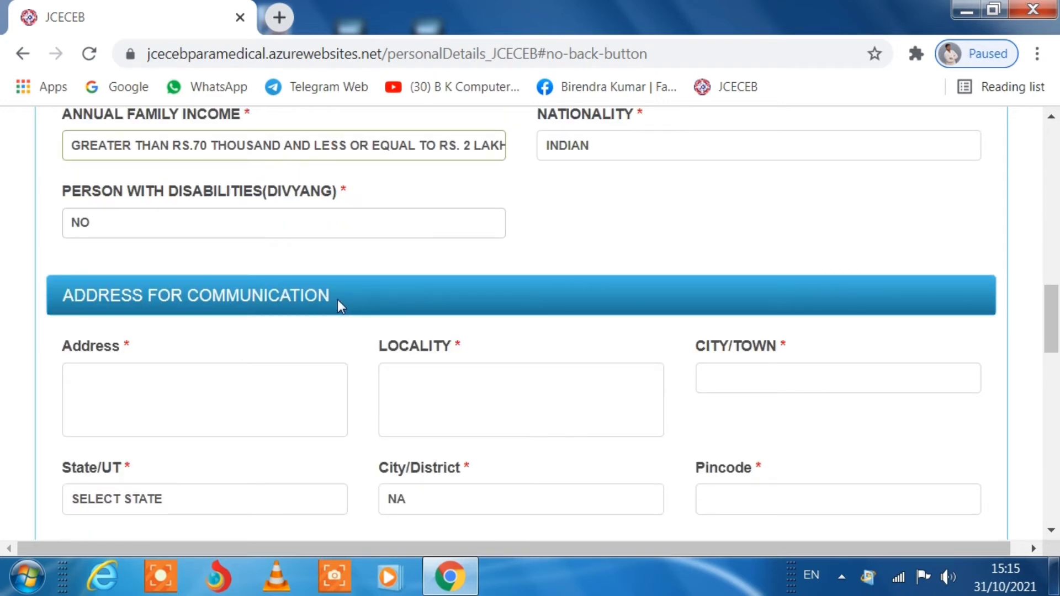
left_click(142, 297)
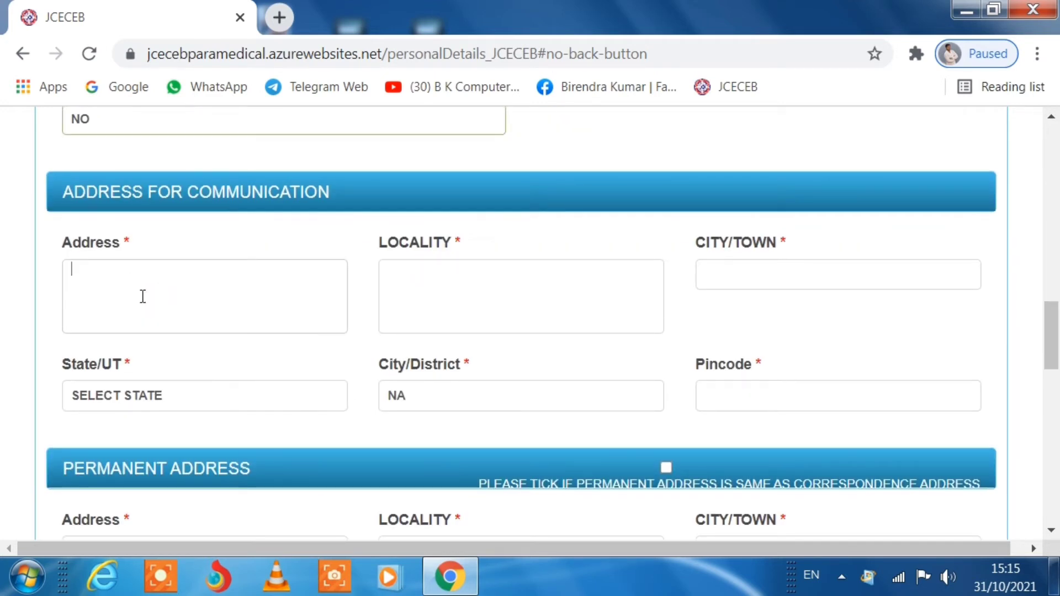
- Choose JHARKHAND as the State/UT for the communication address
left_click(531, 296)
left_click(821, 272)
scroll(705, 276, "down", 2)
left_click(185, 308)
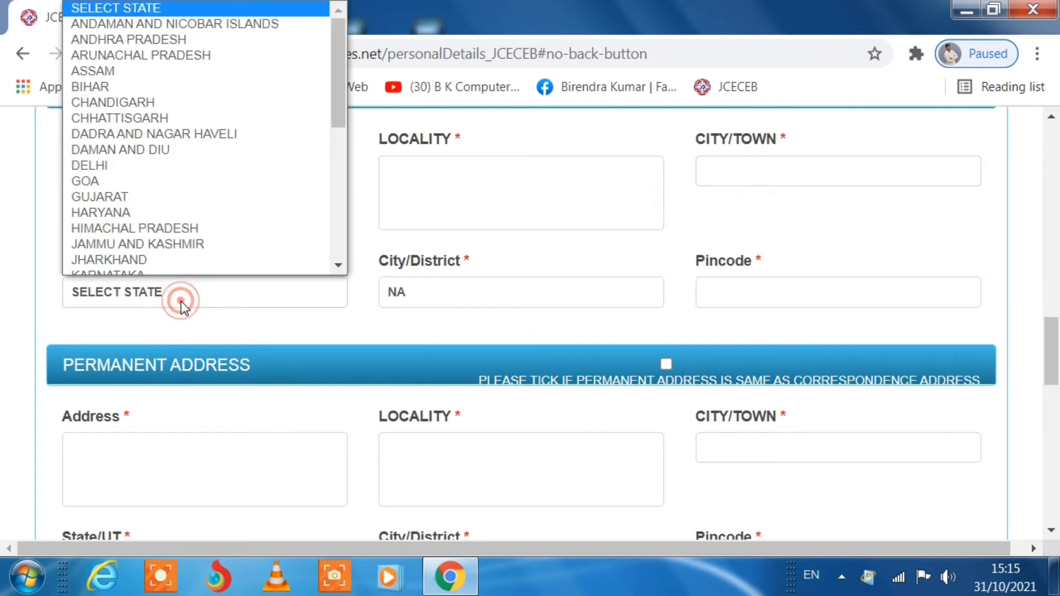
scroll(141, 264, "down", 1)
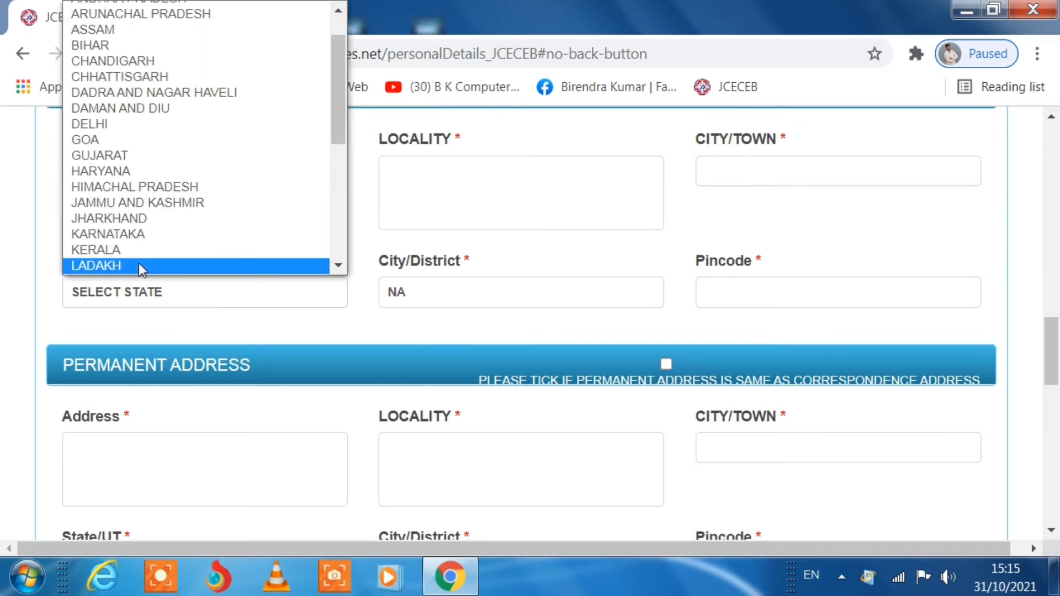
left_click(118, 220)
- Select RAMGARH as the City/District from the Jharkhand districts list
left_click(525, 292)
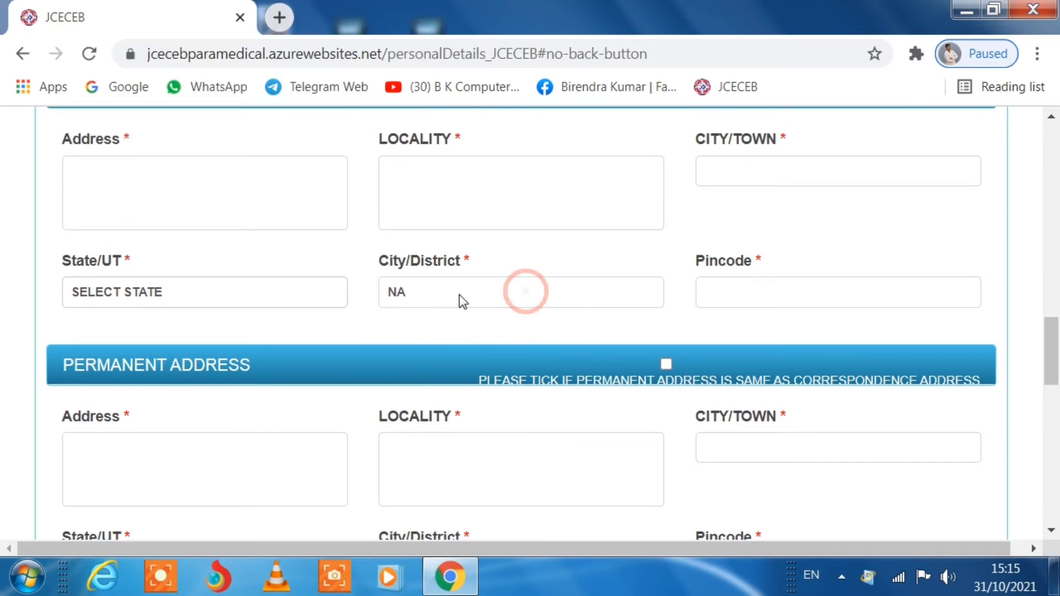
left_click(454, 293)
left_click(406, 294)
left_click(407, 294)
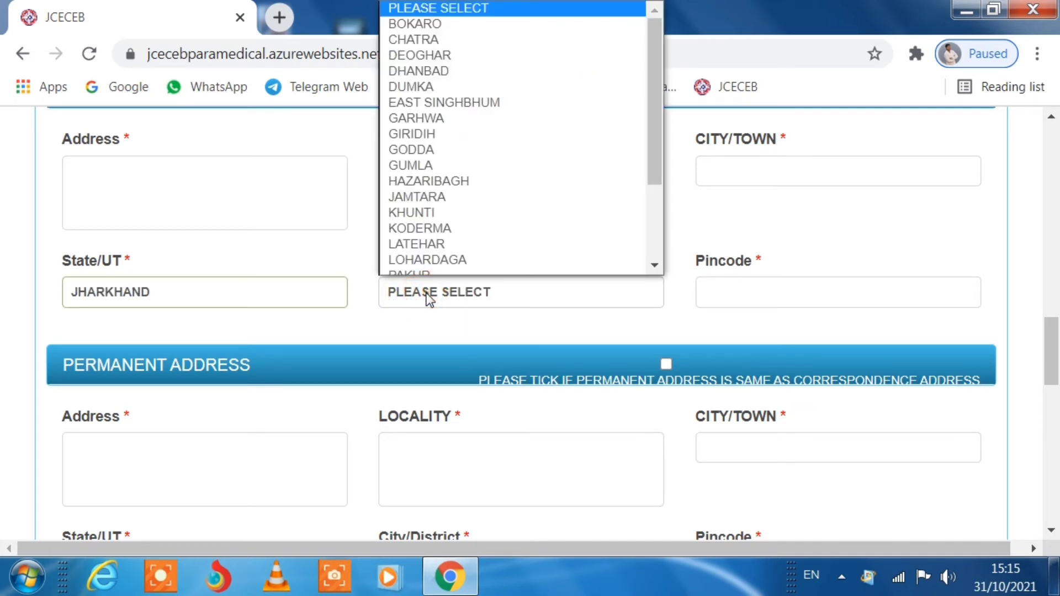
key("r")
scroll(436, 260, "down", 1)
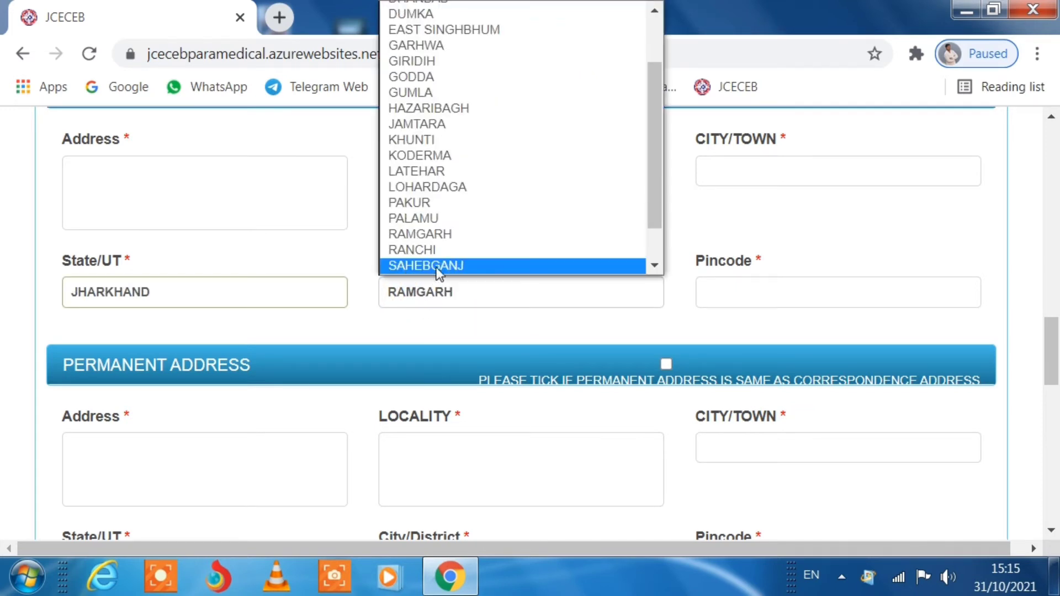
left_click(436, 234)
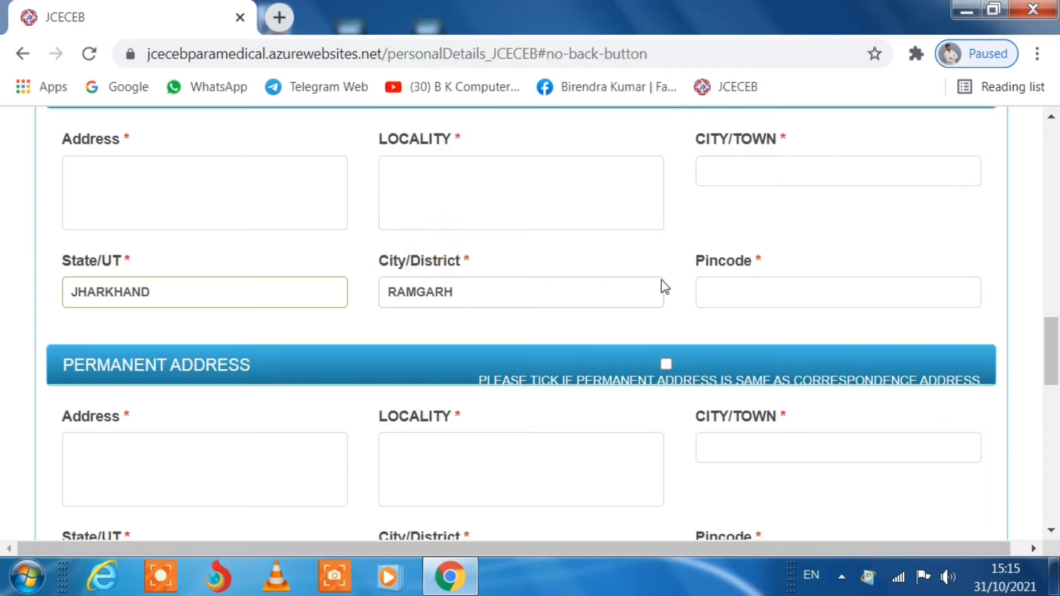
- Enter the six-digit pincode for the communication address
left_click(724, 286)
type("8")
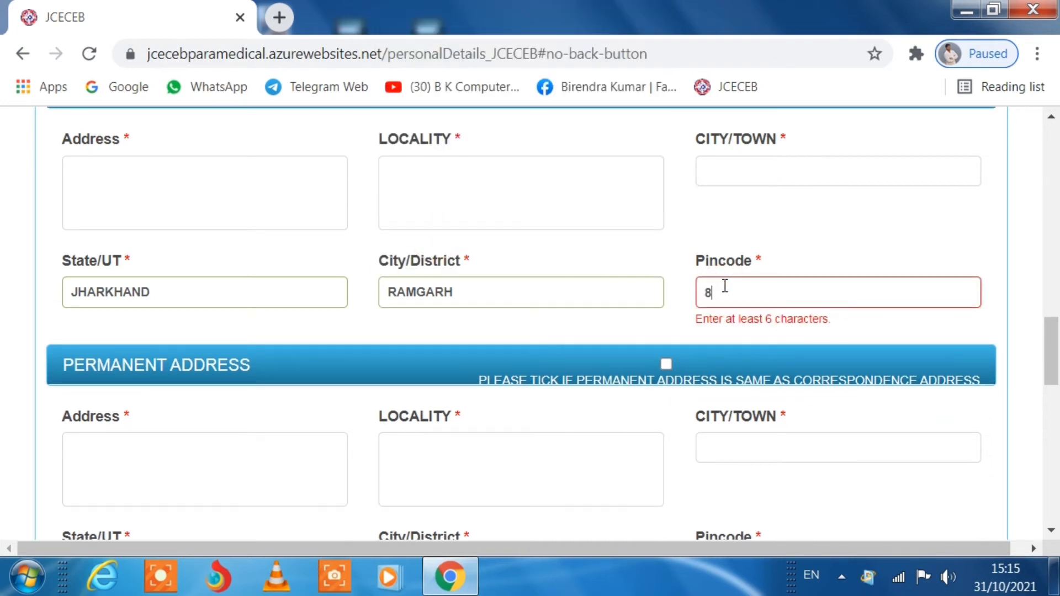
type("29122")
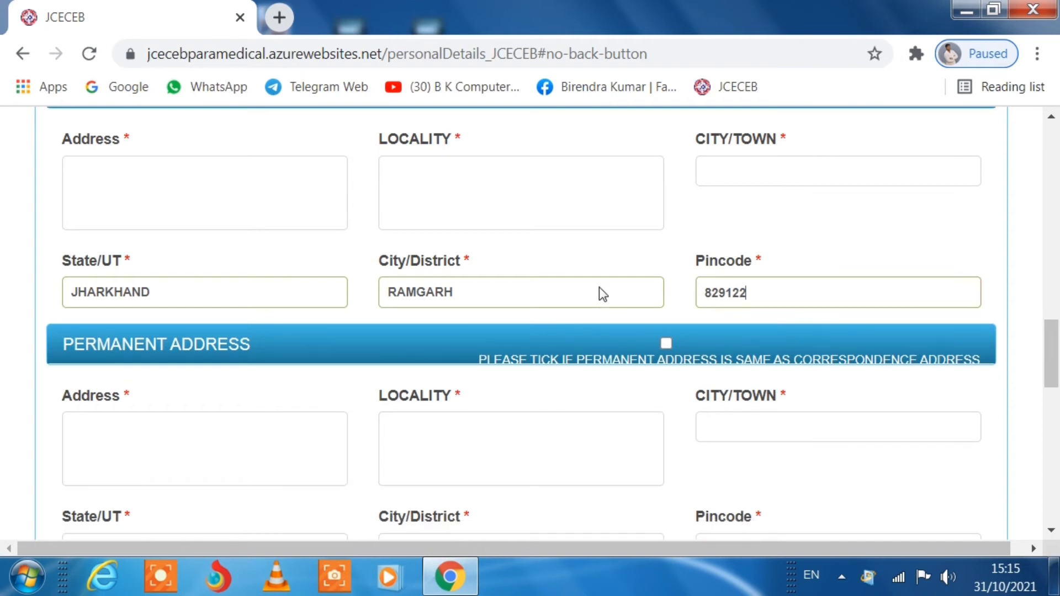
scroll(322, 303, "down", 2)
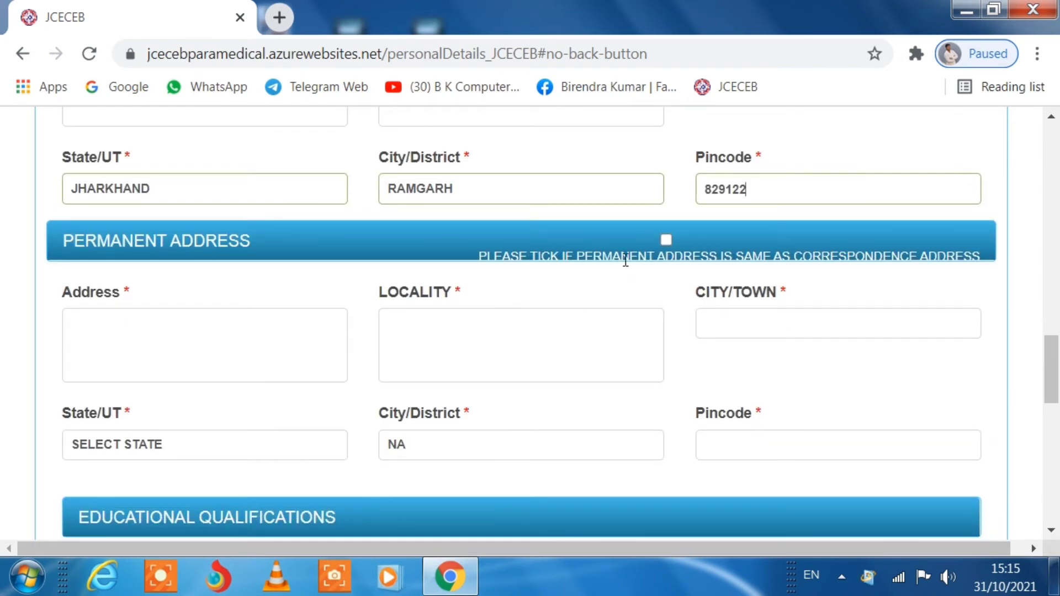
scroll(277, 296, "up", 3)
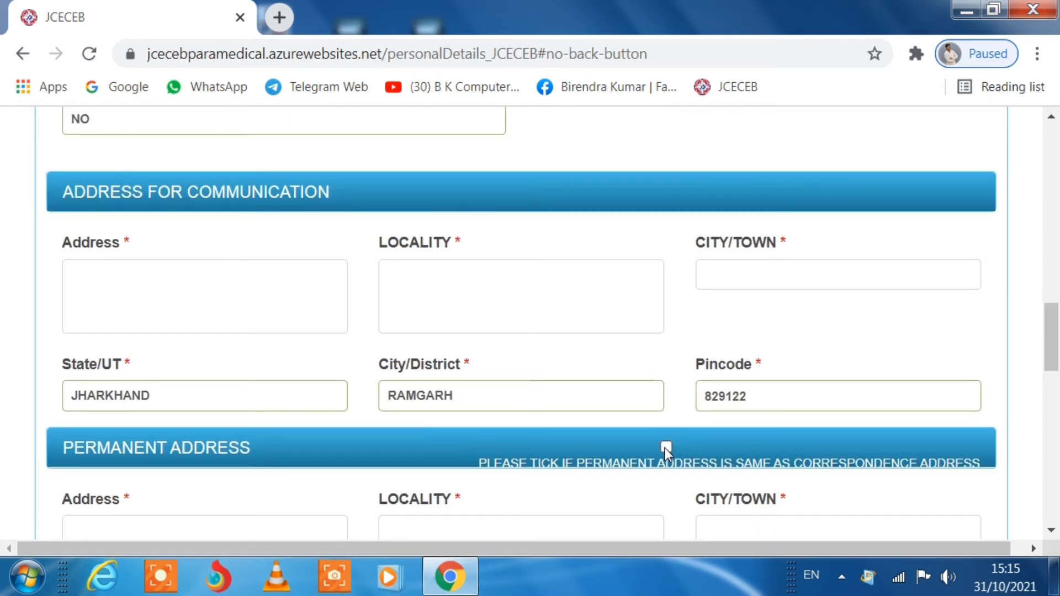
- Enter the address line and locality, and RAMGARH as the city/town
left_click(205, 309)
type("RAMHA")
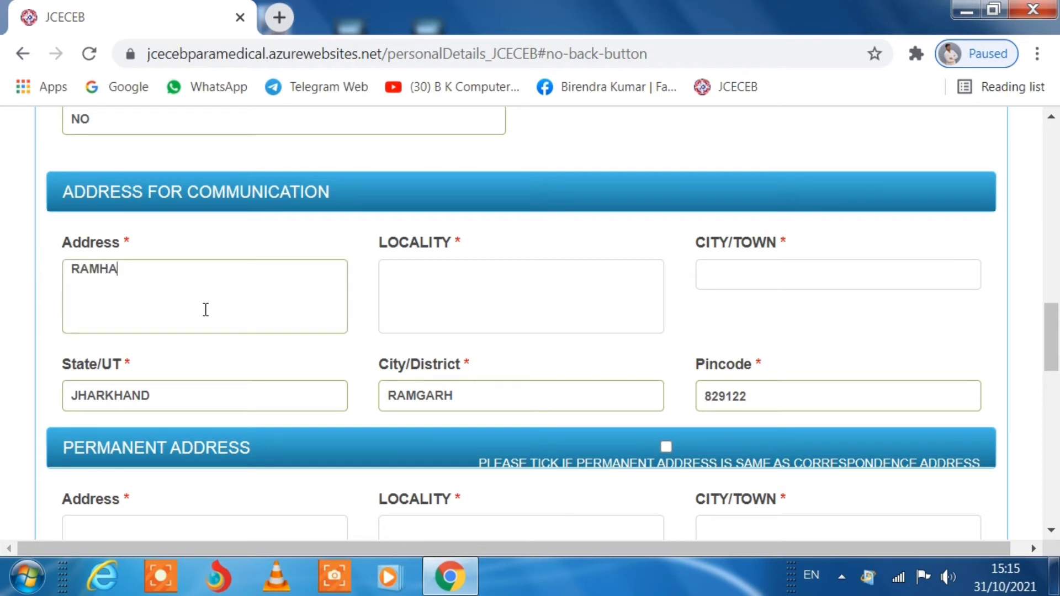
type("RH")
left_click(510, 270)
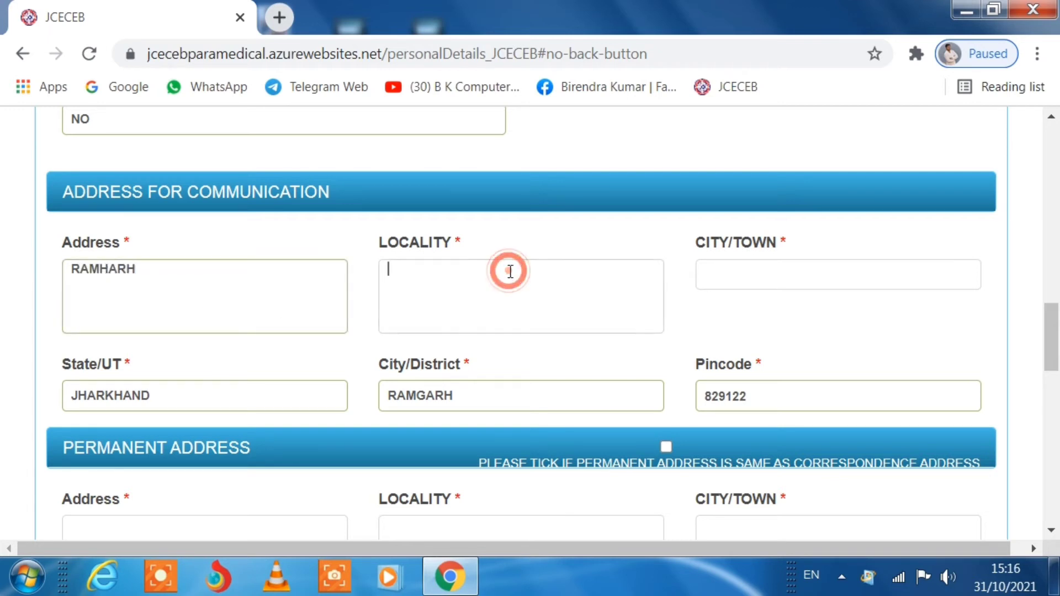
type("RAM")
type("GARH")
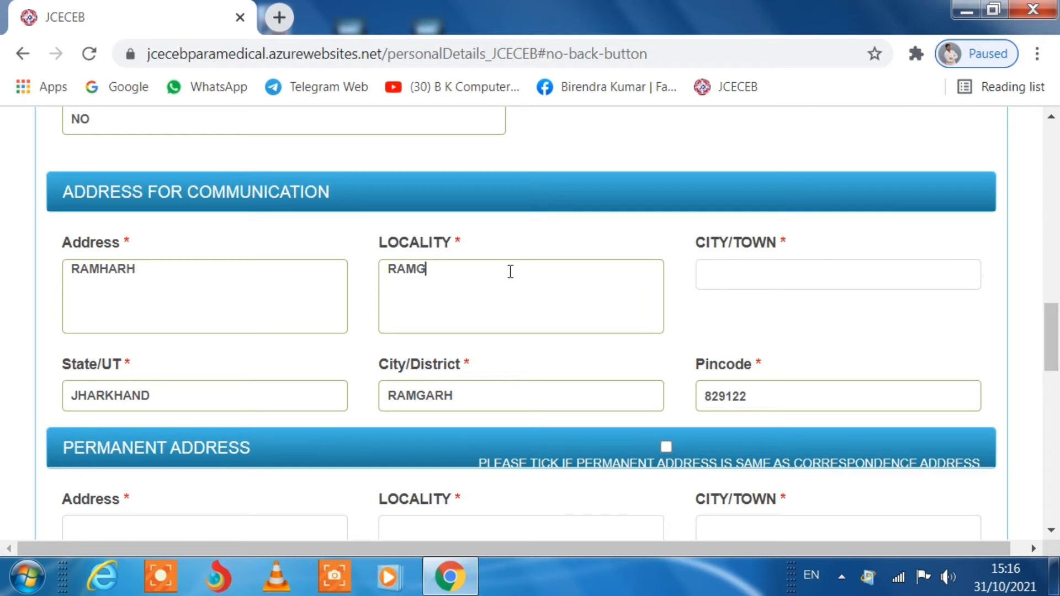
left_click(755, 275)
type("RAMGAR")
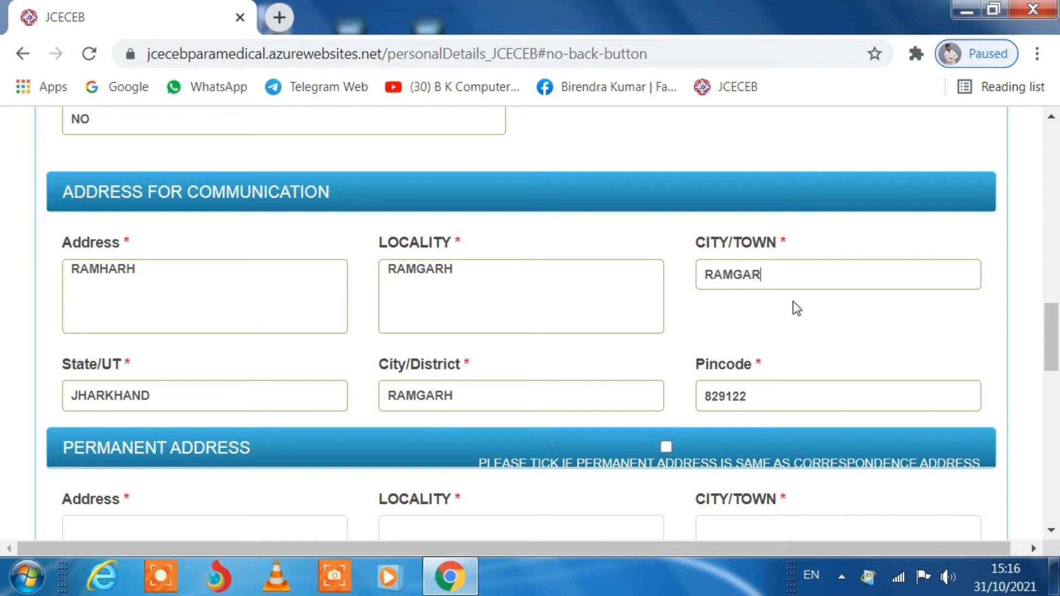
type("H")
scroll(710, 345, "down", 2)
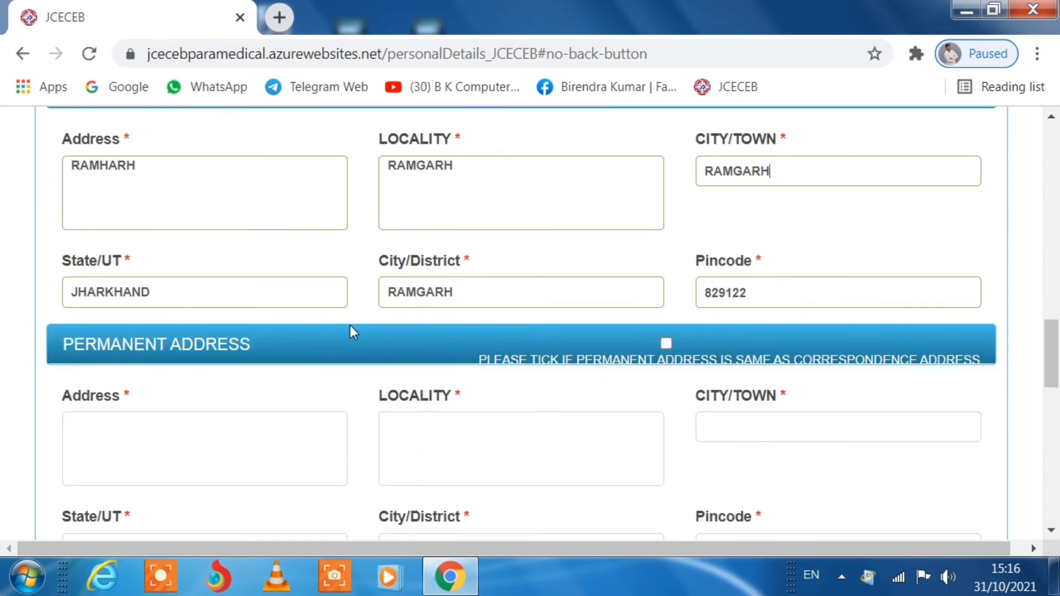
- Mark the permanent address as same as correspondence, then scroll to Educational Qualifications
left_click(666, 344)
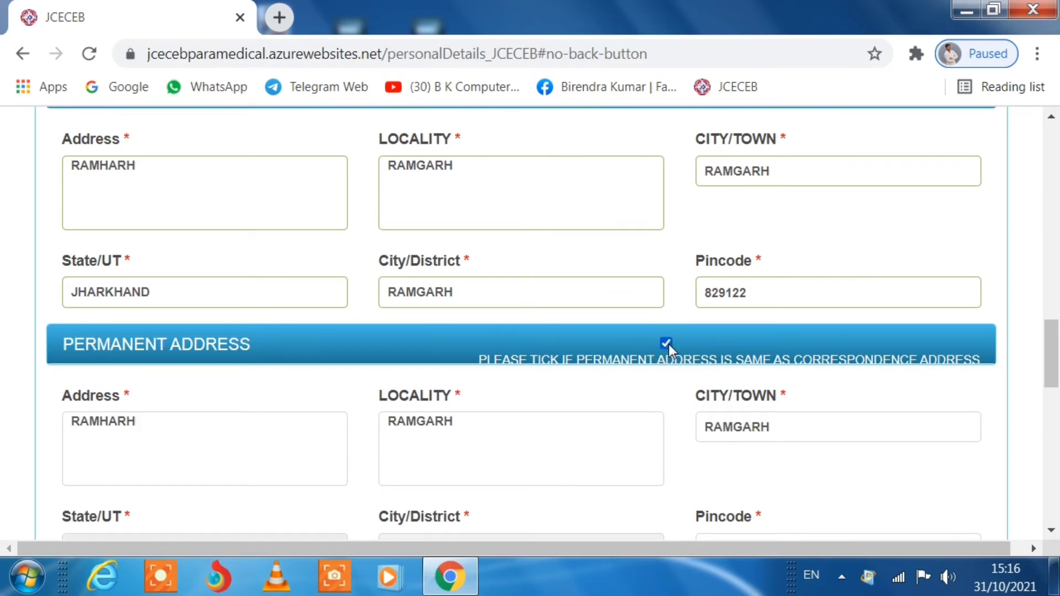
scroll(665, 342, "down", 2)
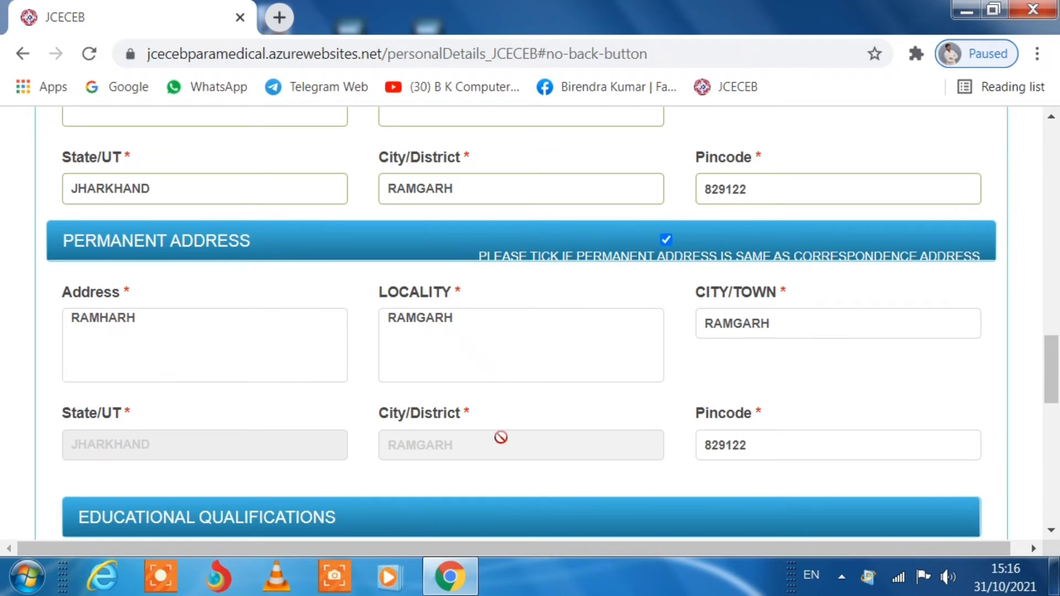
scroll(764, 433, "down", 4)
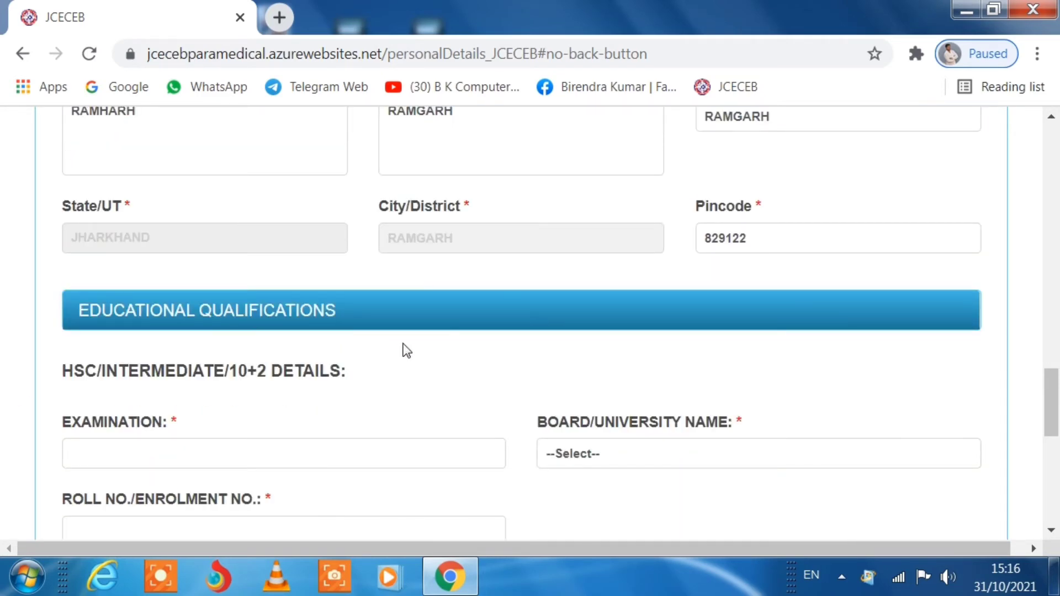
scroll(406, 351, "down", 2)
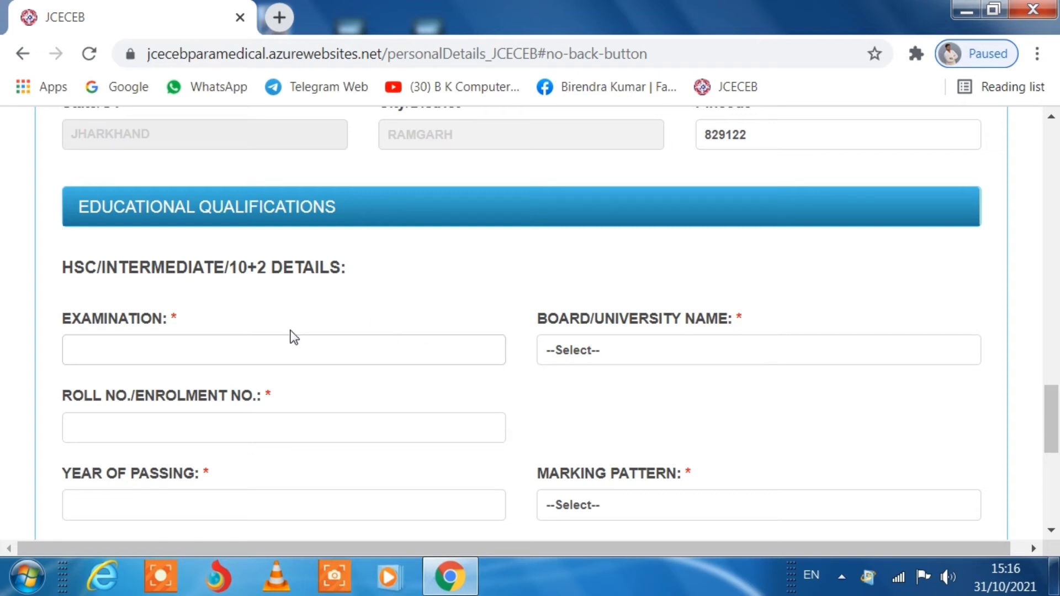
- Enter HSC examination I SC, board JHARKHAND BOARD, and the roll/enrolment number
left_click(237, 300)
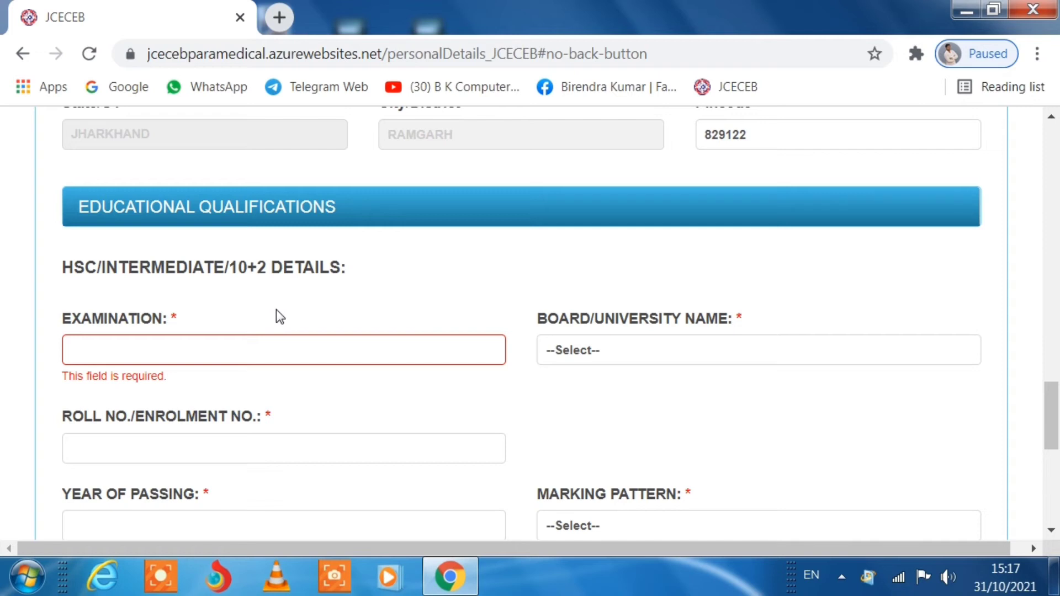
left_click(202, 352)
type("I SC")
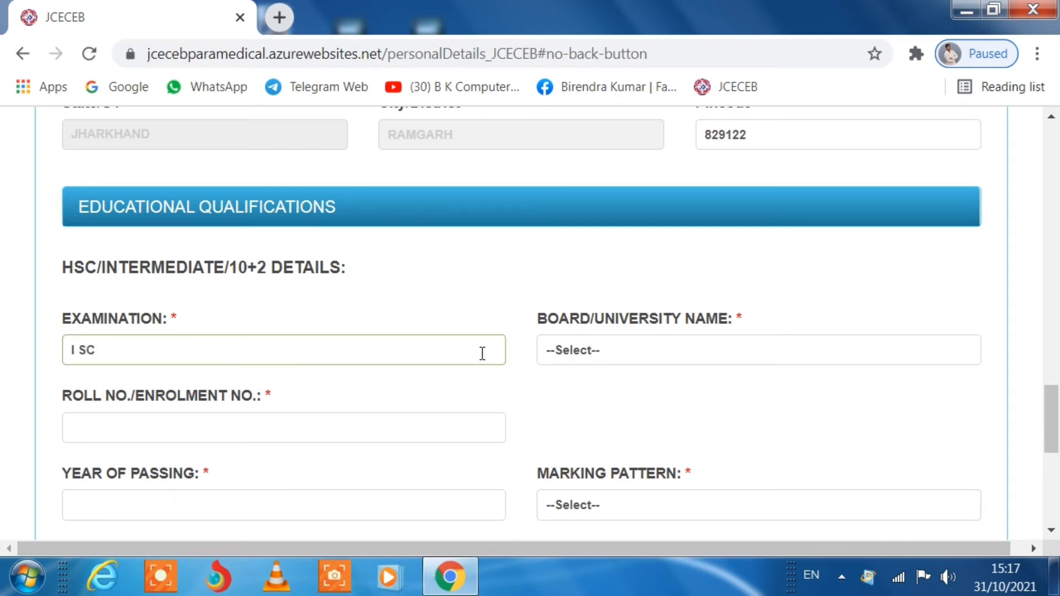
left_click(605, 350)
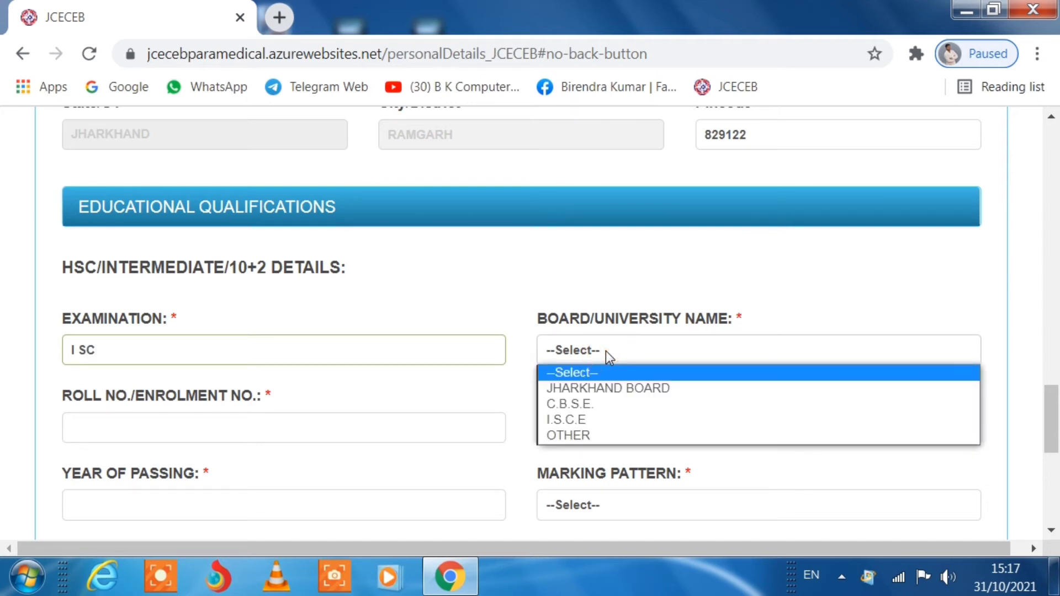
left_click(605, 388)
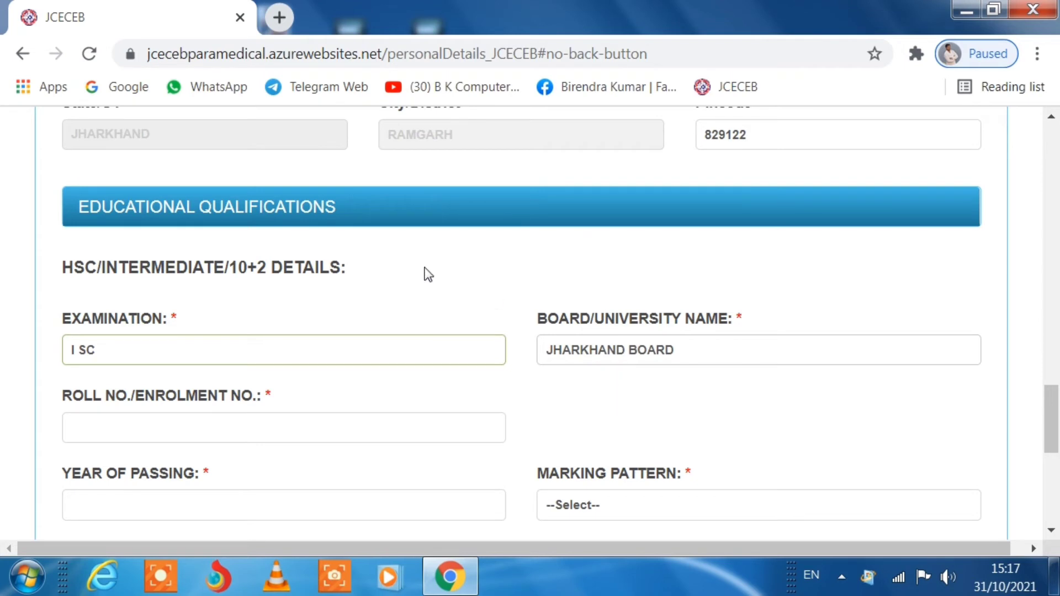
scroll(429, 274, "down", 2)
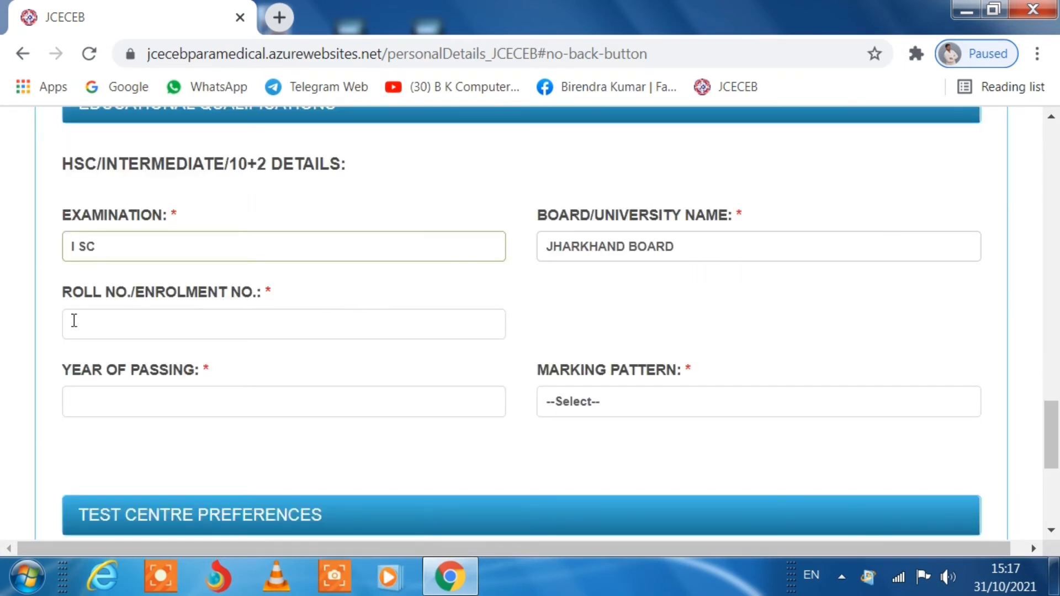
left_click(140, 318)
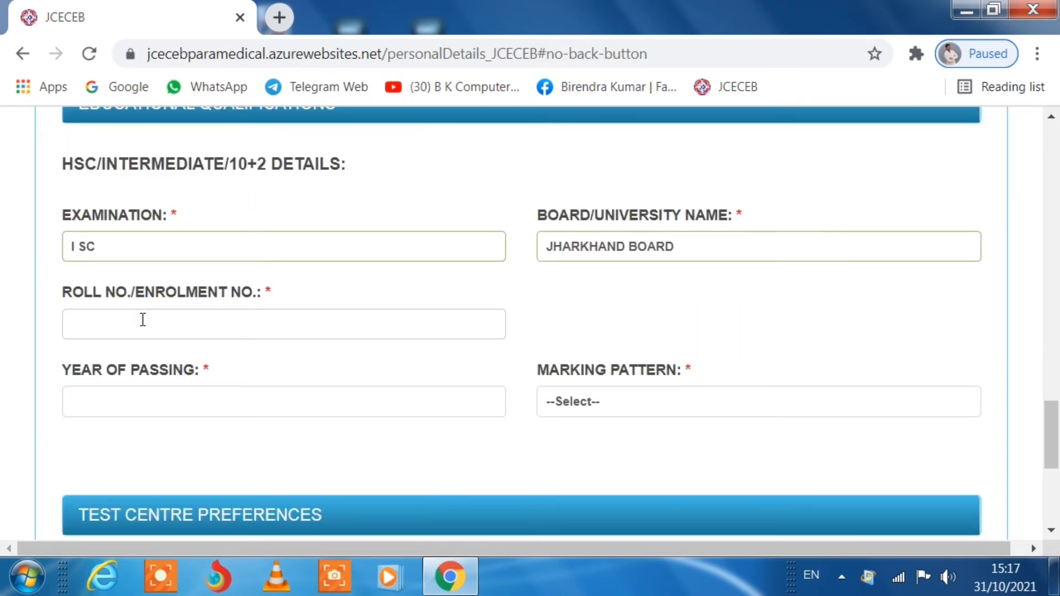
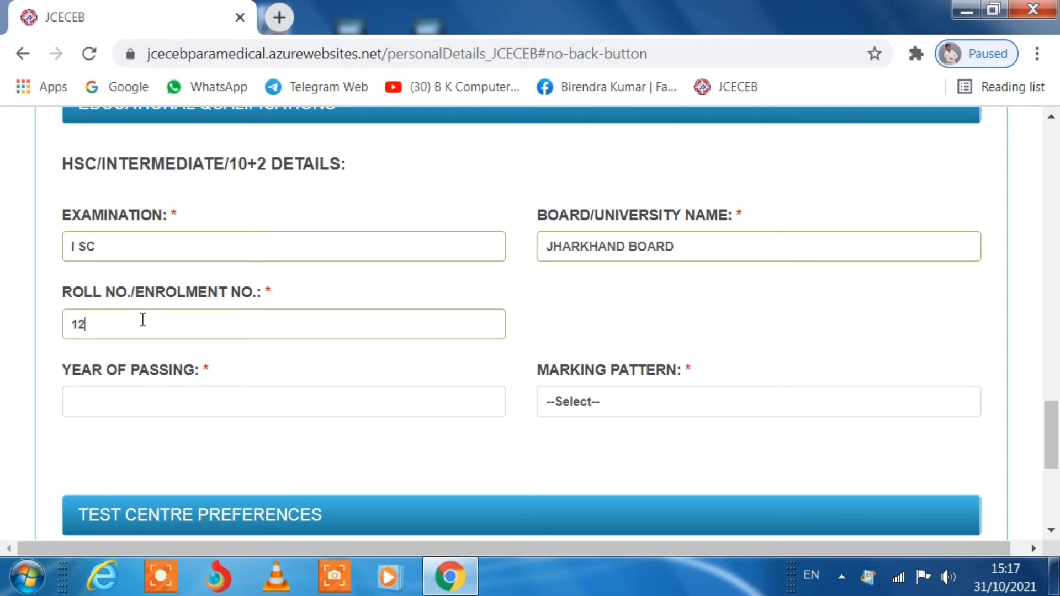
scroll(396, 336, "down", 2)
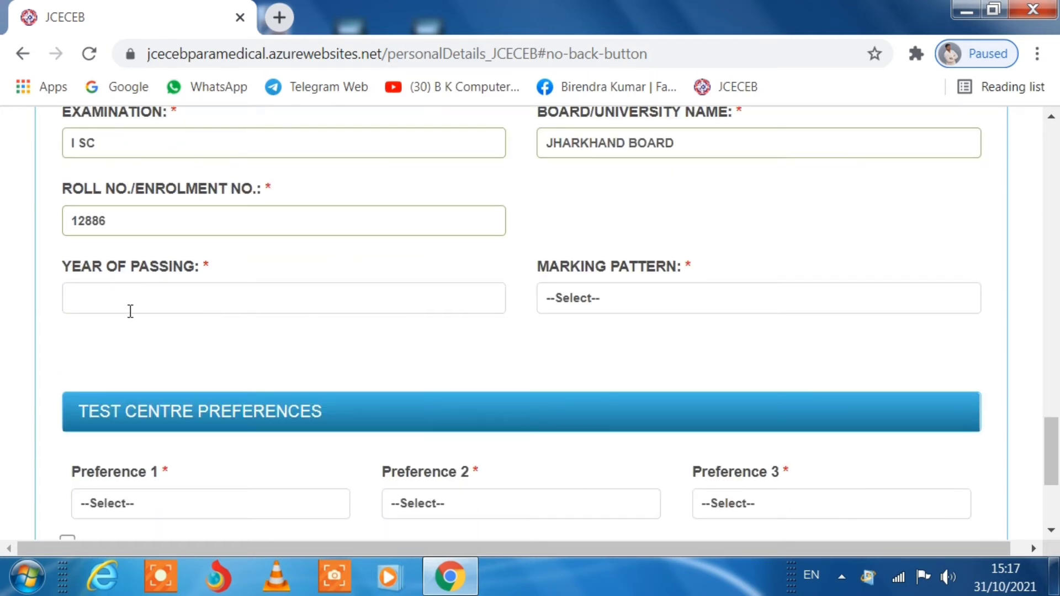
- Enter year of passing 2018, total marks 500 and marks obtained 330, giving 66.00 percent
left_click(194, 301)
type("20")
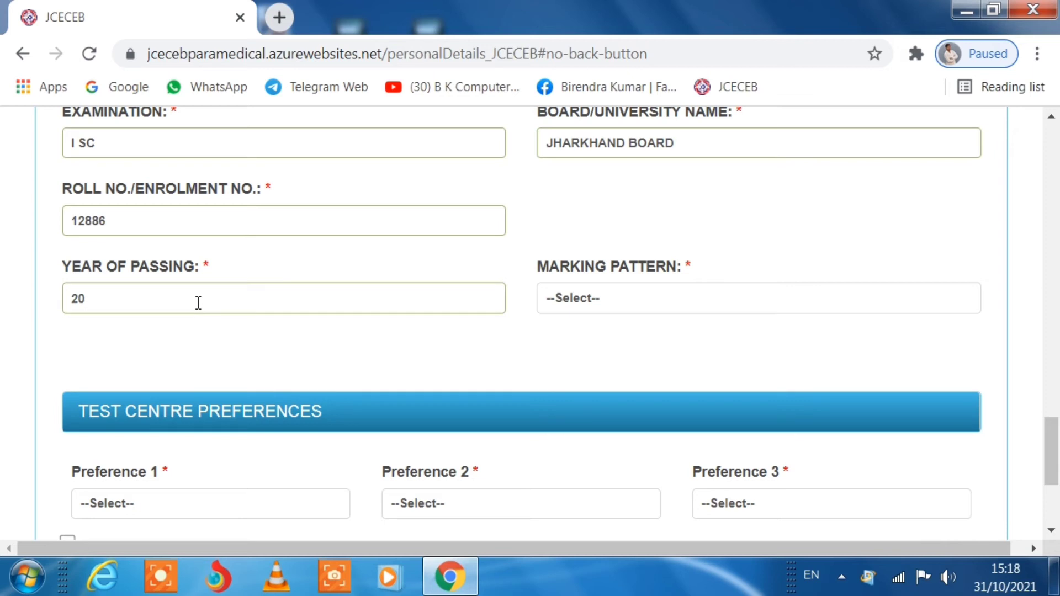
type("18")
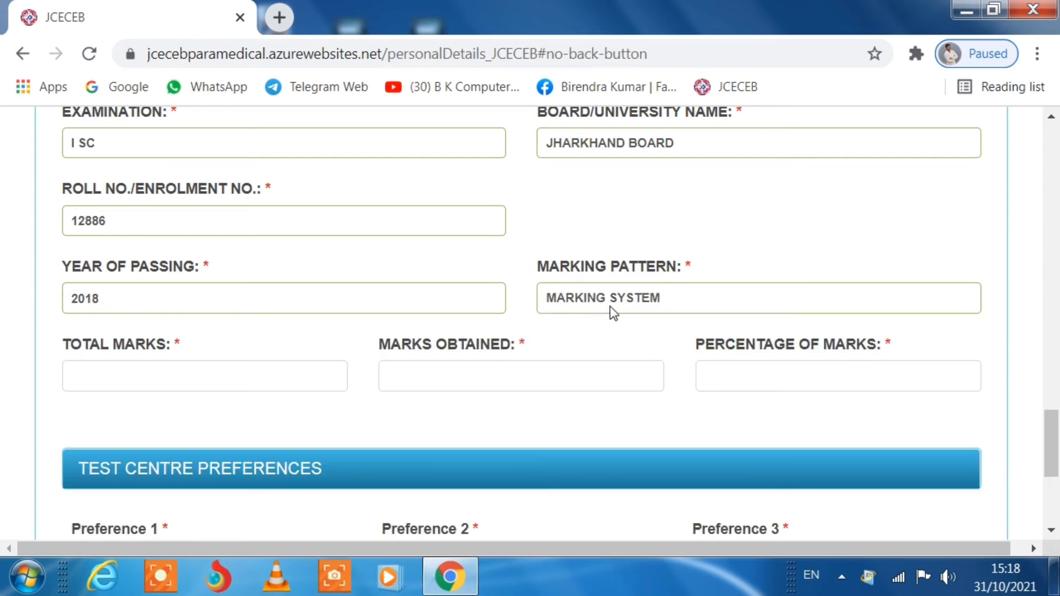
left_click(147, 380)
type("5000")
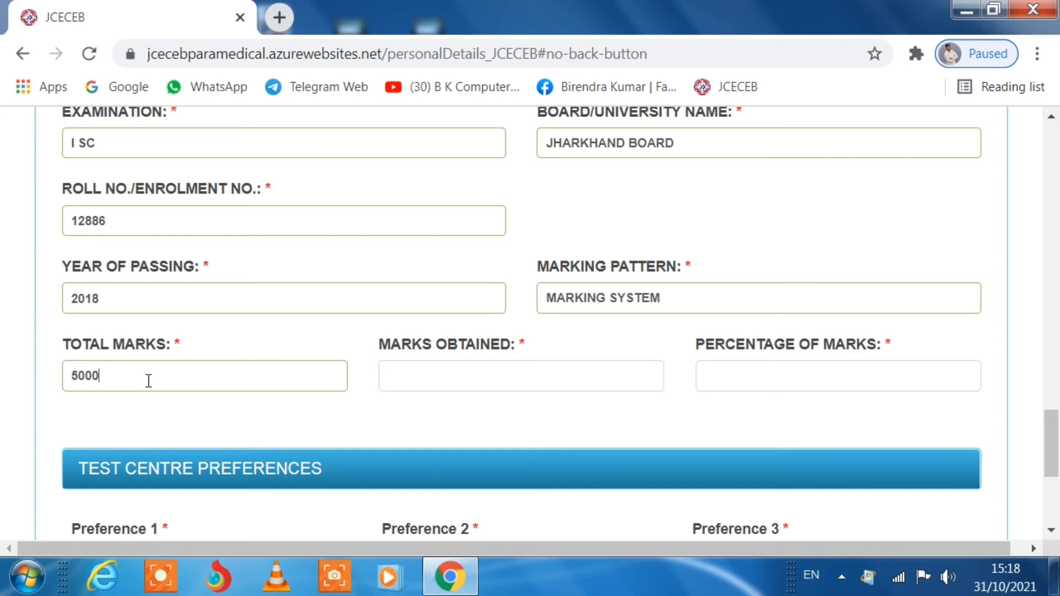
key("BackSpace")
left_click(441, 371)
type("330")
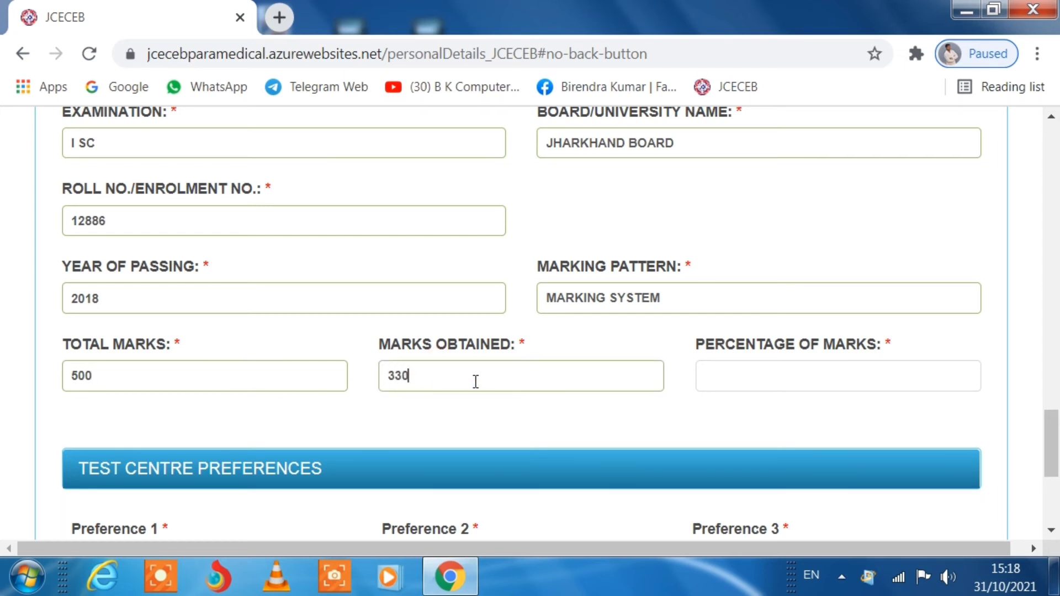
scroll(602, 359, "down", 2)
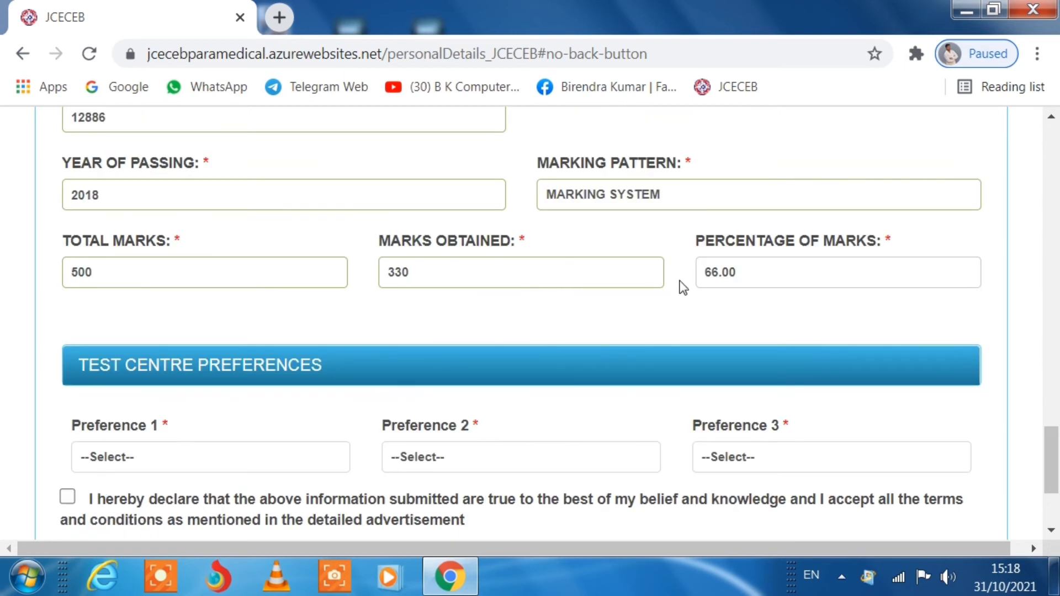
left_click(734, 274)
- Pick RANCHI, BOKARO and DHANBAD as test centres, accept the declaration, and save
scroll(214, 295, "down", 2)
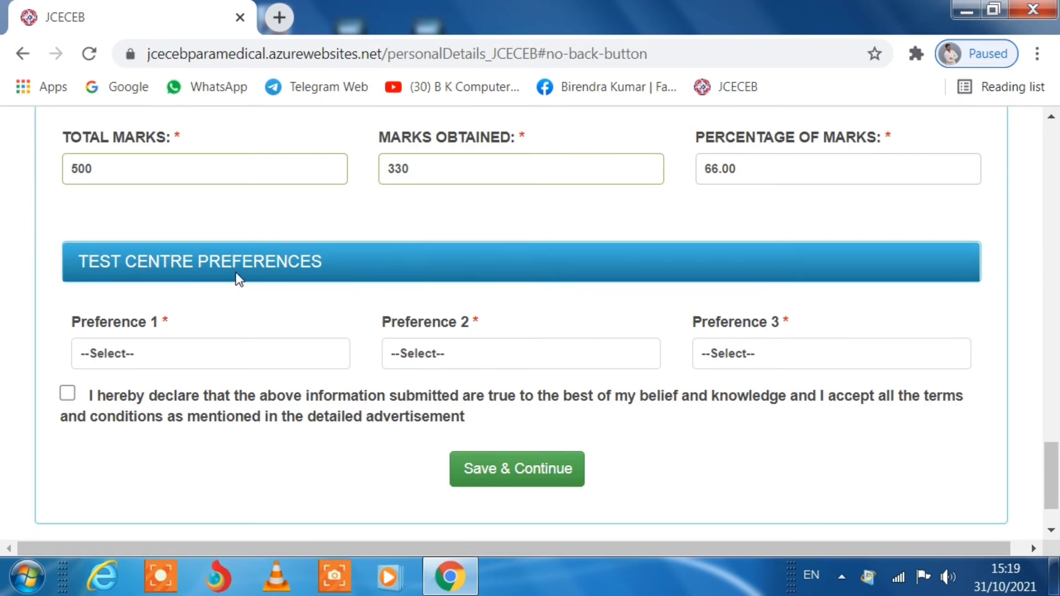
left_click(166, 345)
left_click(148, 390)
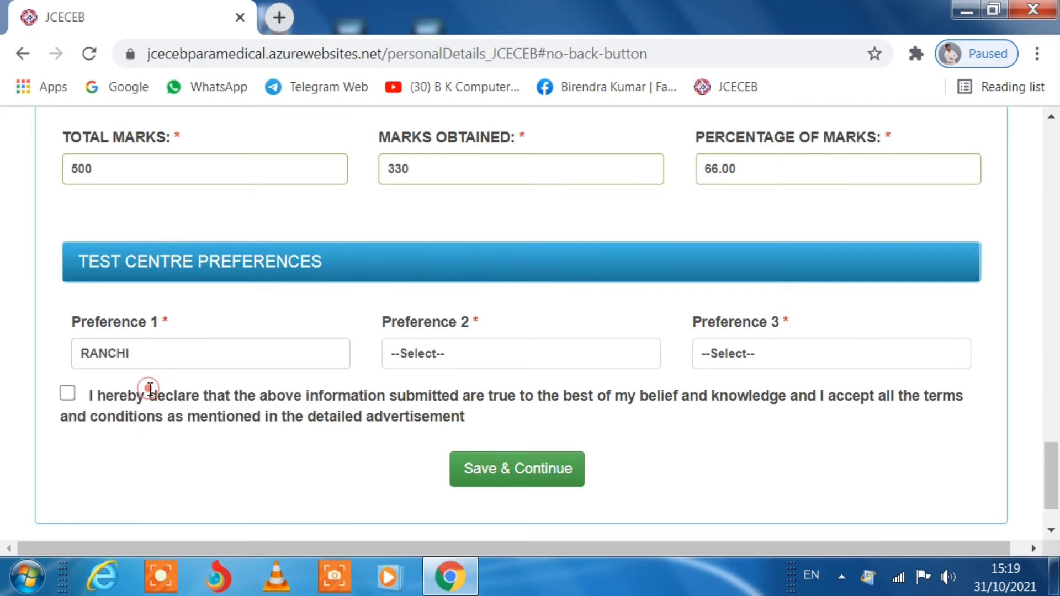
left_click(442, 353)
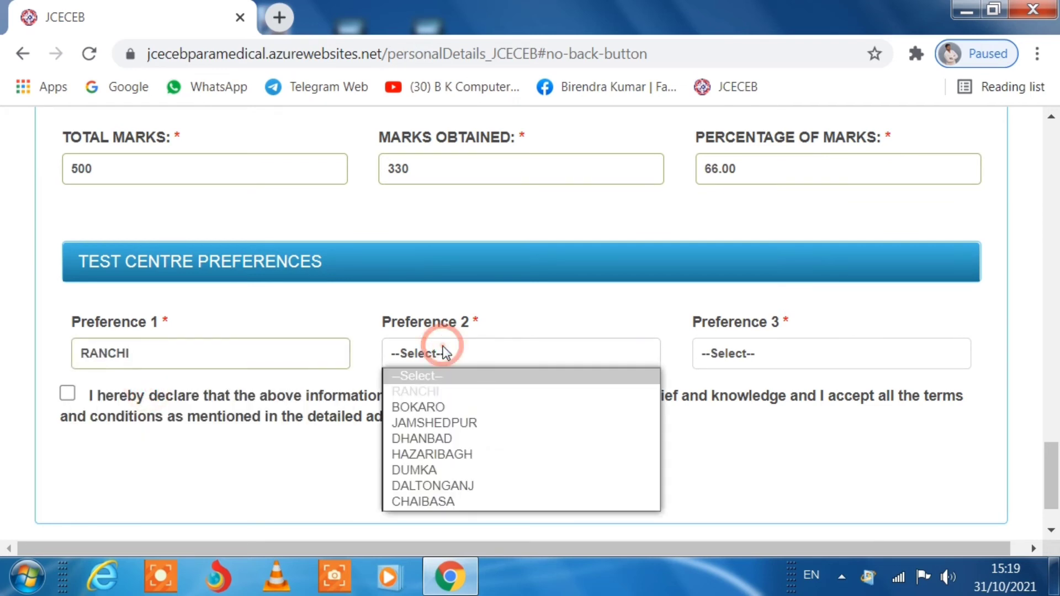
left_click(436, 407)
left_click(762, 346)
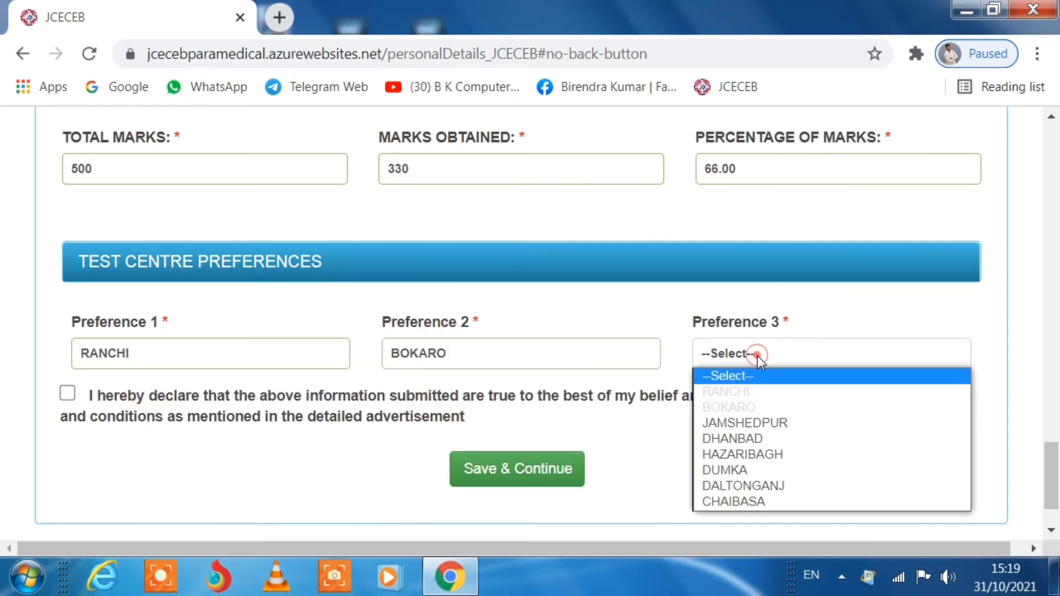
left_click(745, 439)
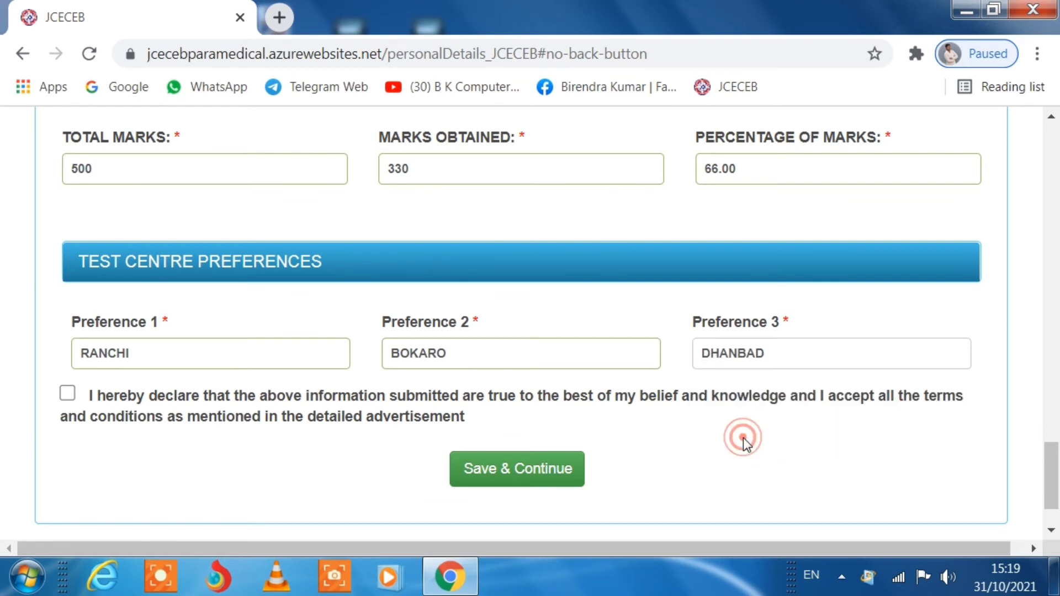
left_click(67, 395)
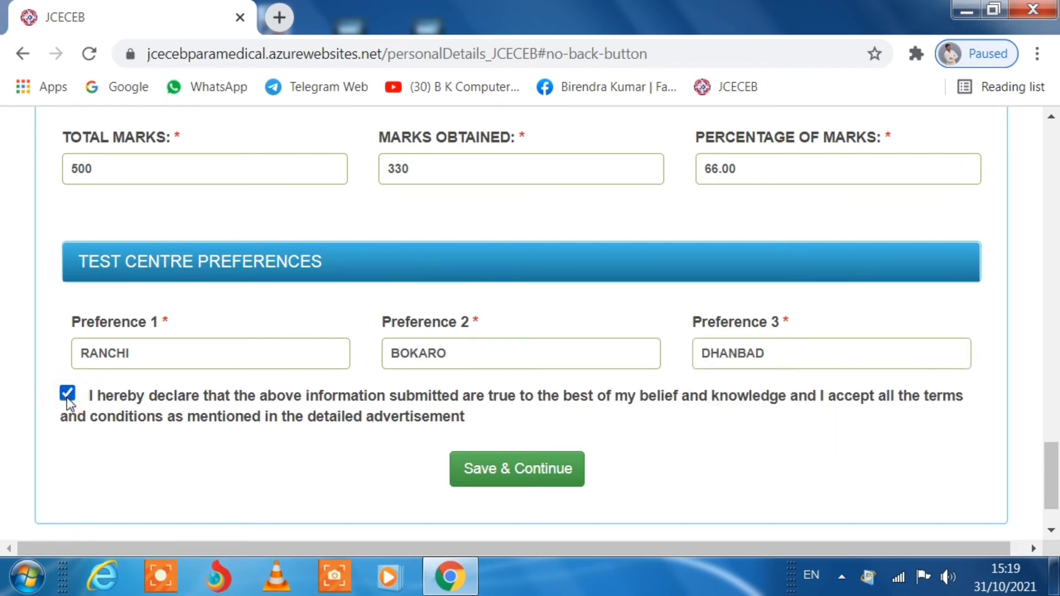
left_click(531, 488)
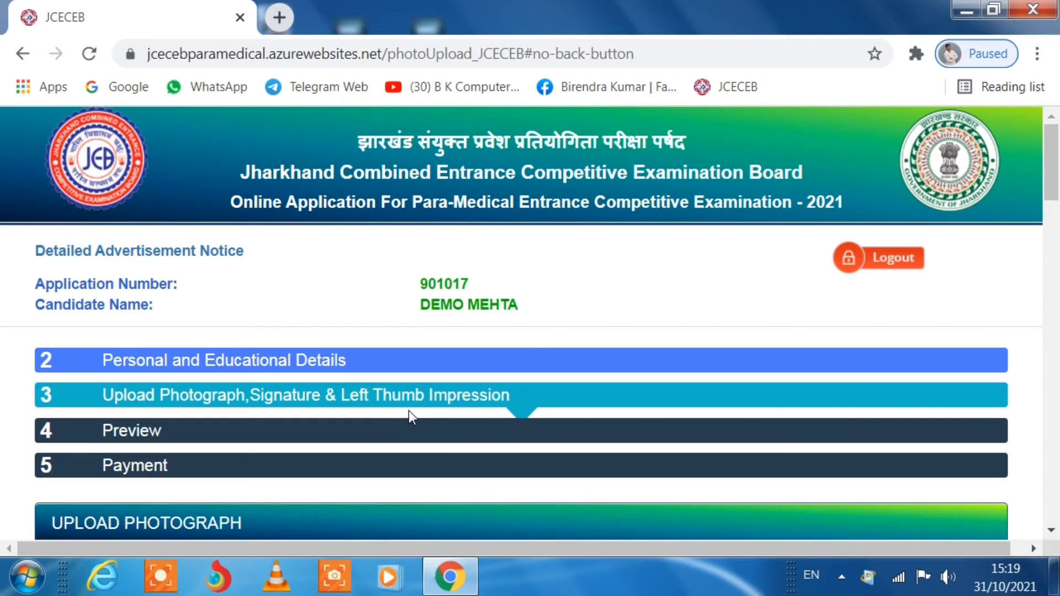
scroll(408, 409, "down", 3)
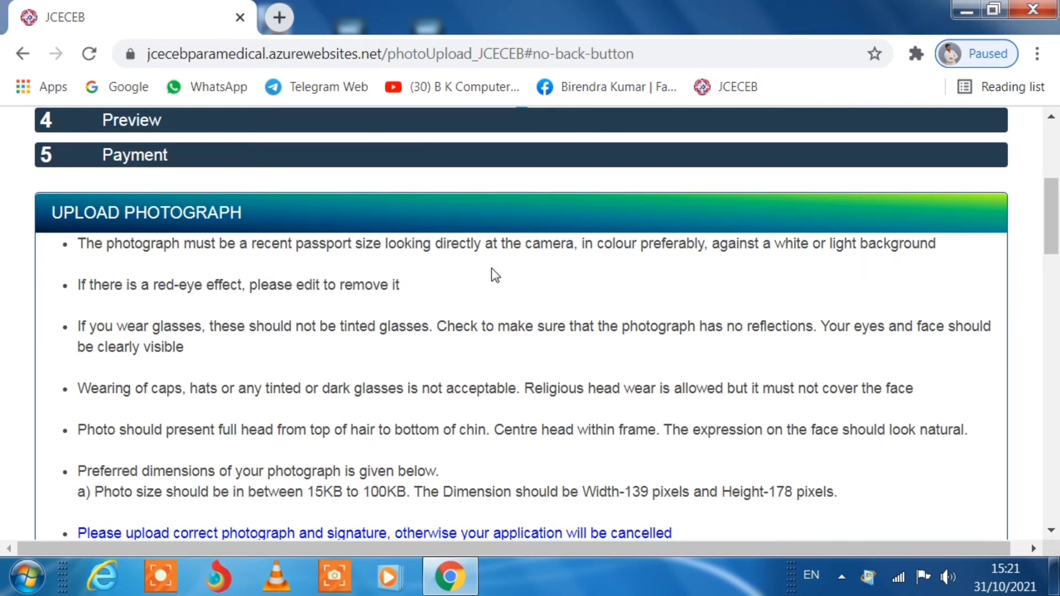
scroll(326, 311, "down", 2)
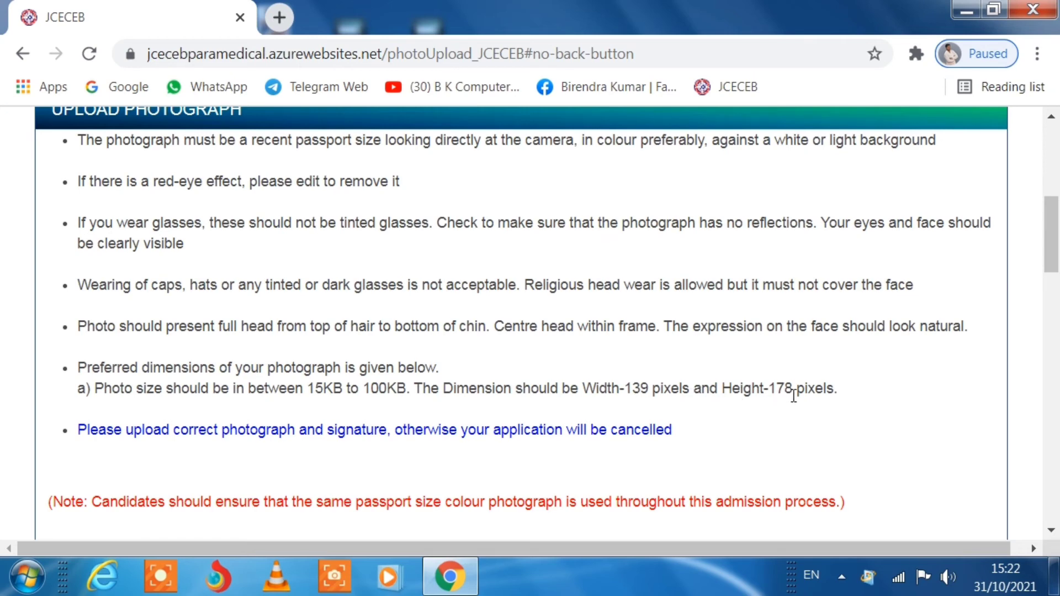
scroll(256, 385, "down", 2)
scroll(257, 384, "down", 2)
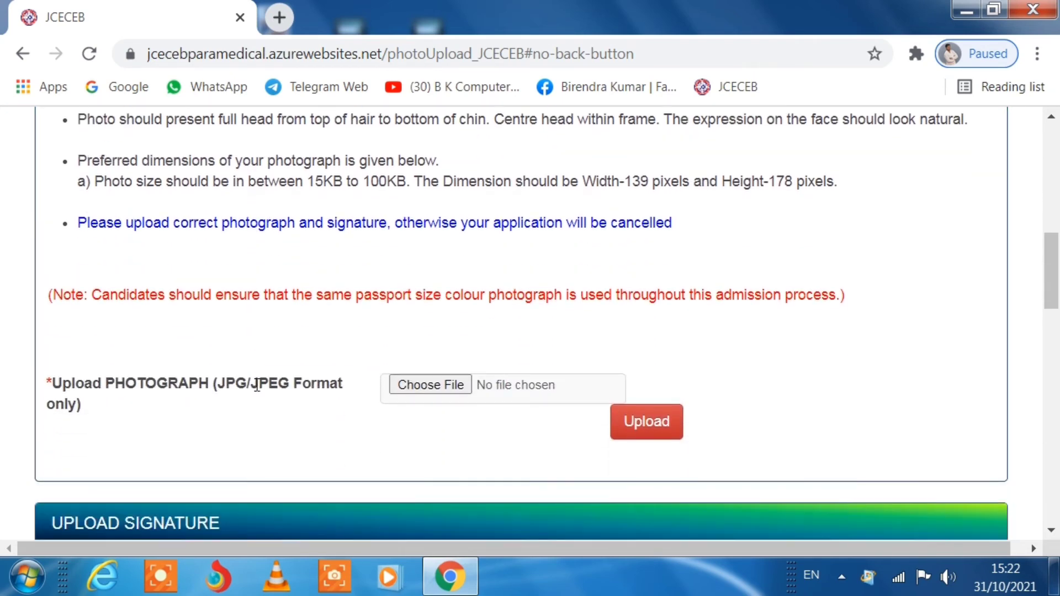
- Upload img122.jpg as the photograph
left_click(433, 387)
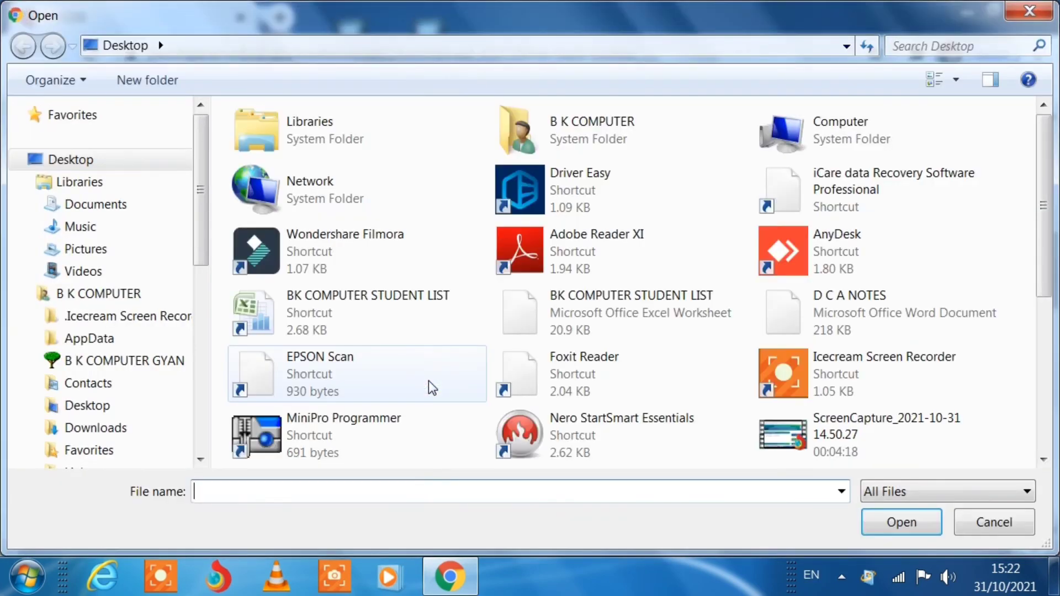
left_click(882, 530)
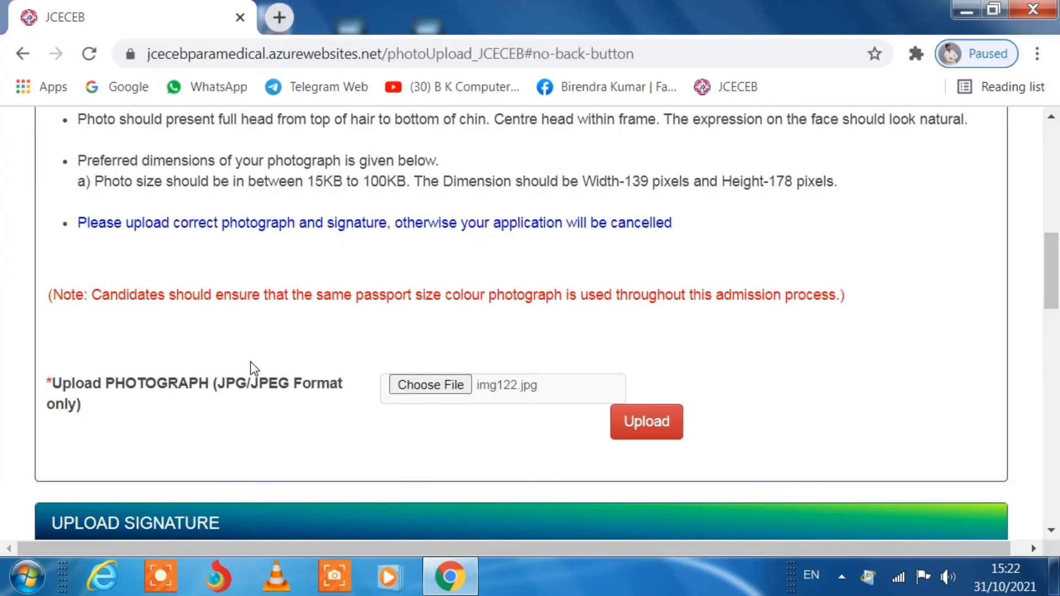
scroll(654, 286, "down", 2)
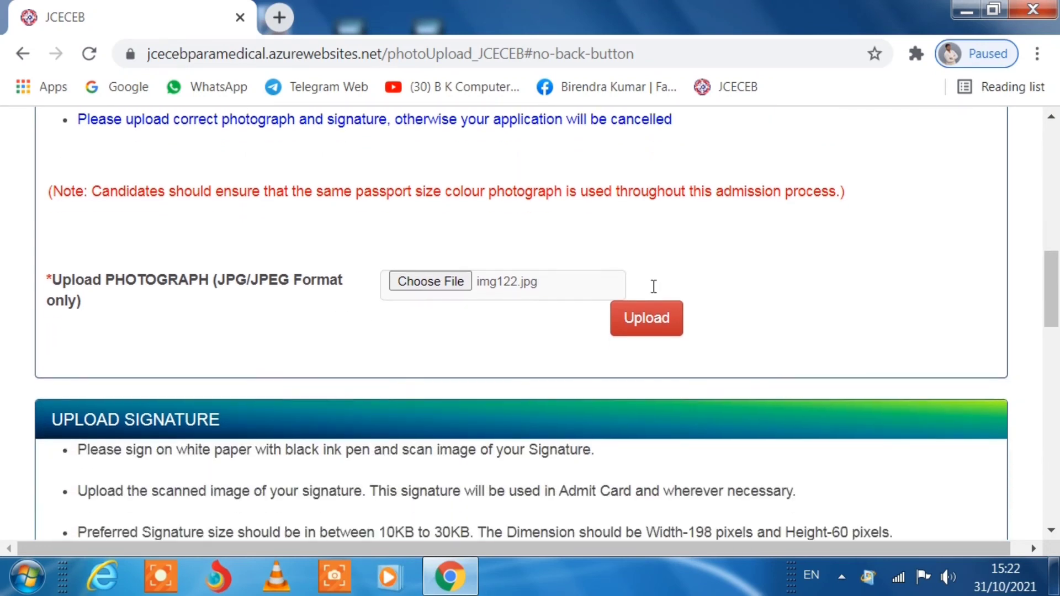
left_click(654, 318)
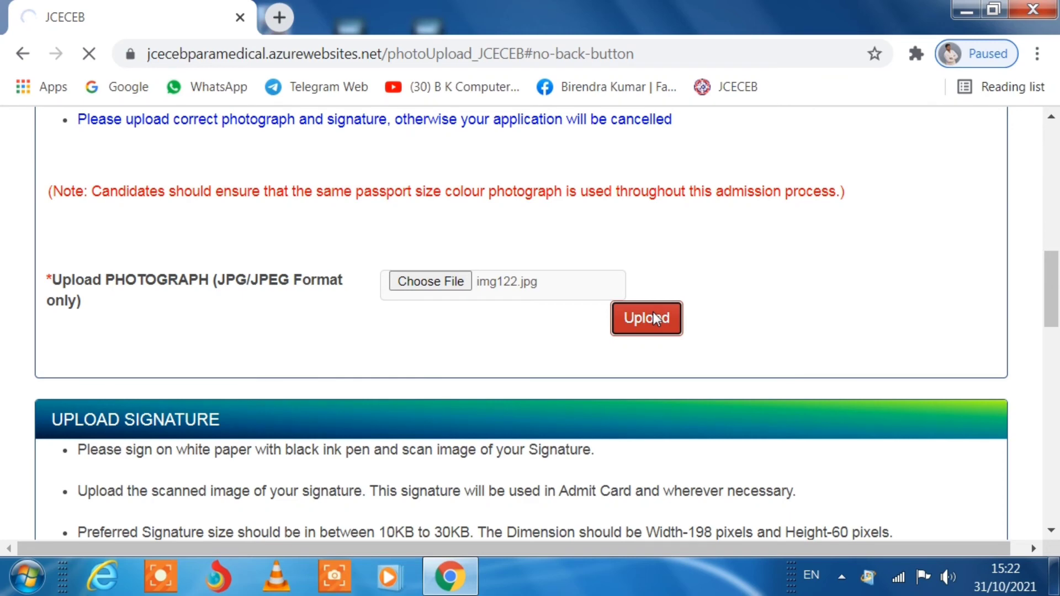
- Upload img111.jpg as the signature image
scroll(337, 389, "down", 2)
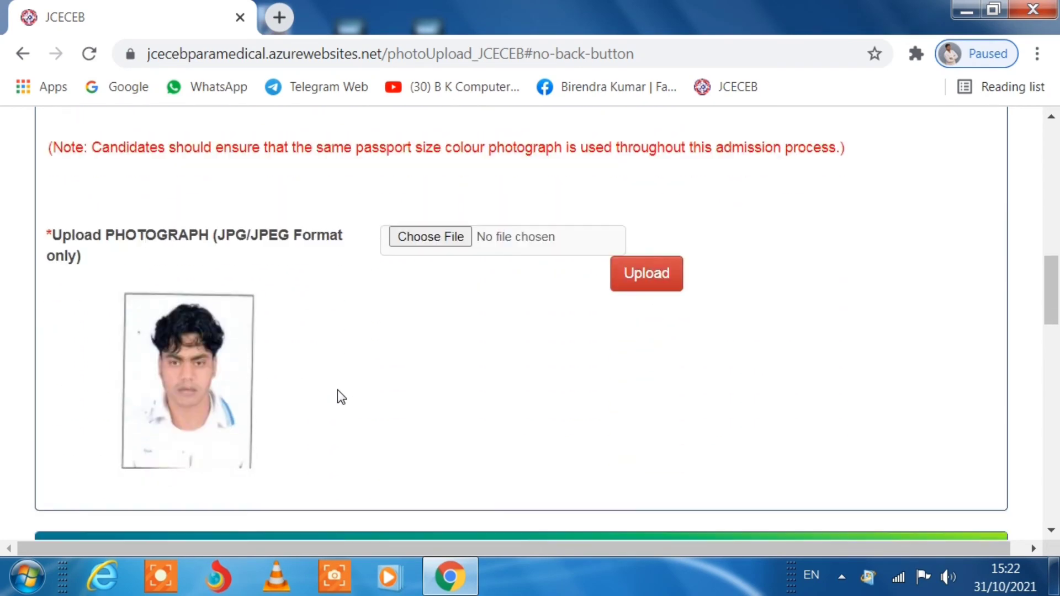
scroll(281, 397, "down", 7)
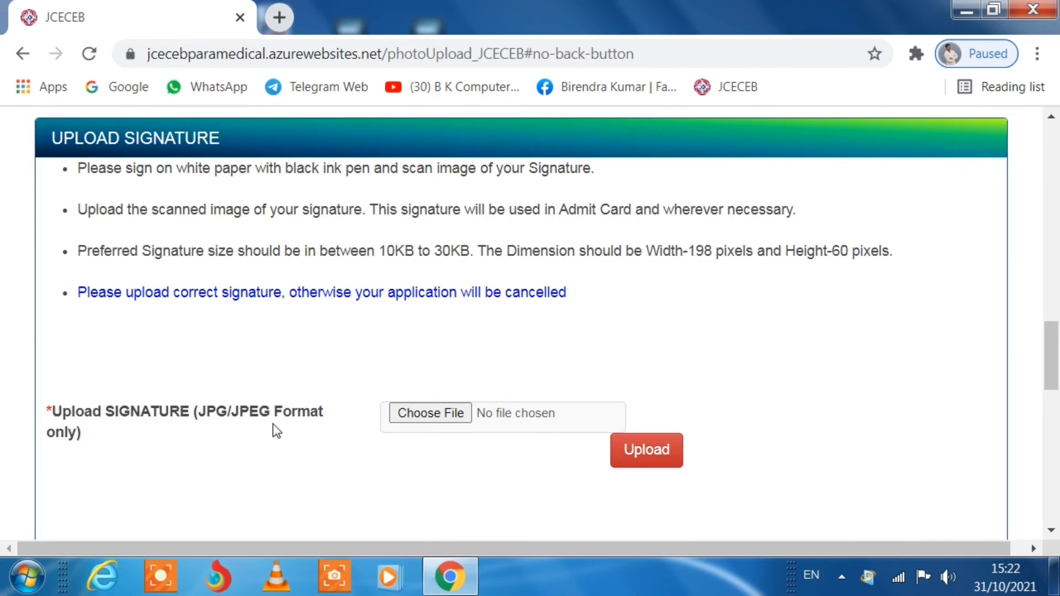
left_click(444, 415)
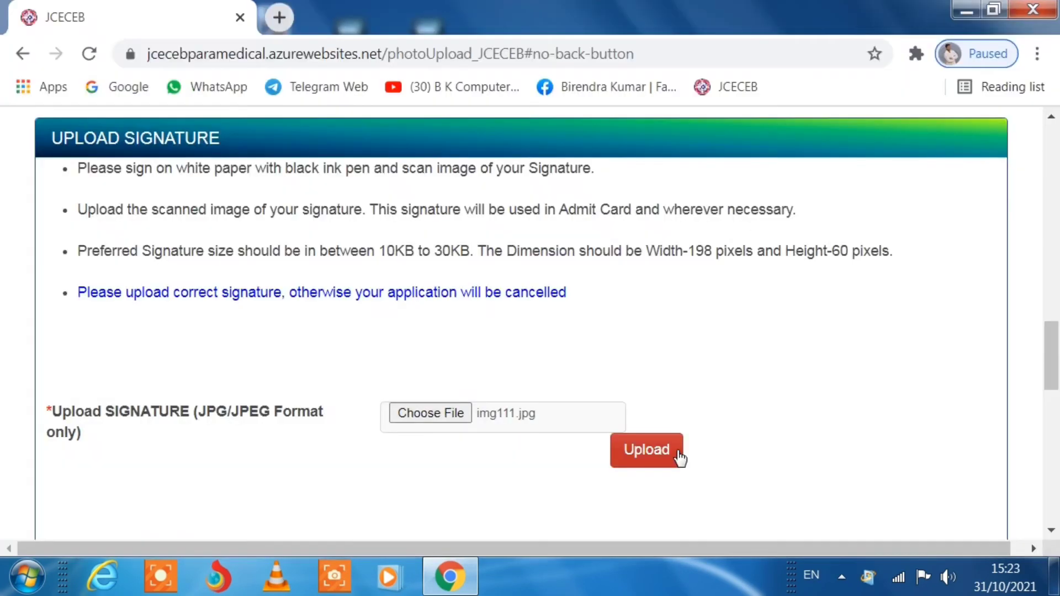
left_click(677, 450)
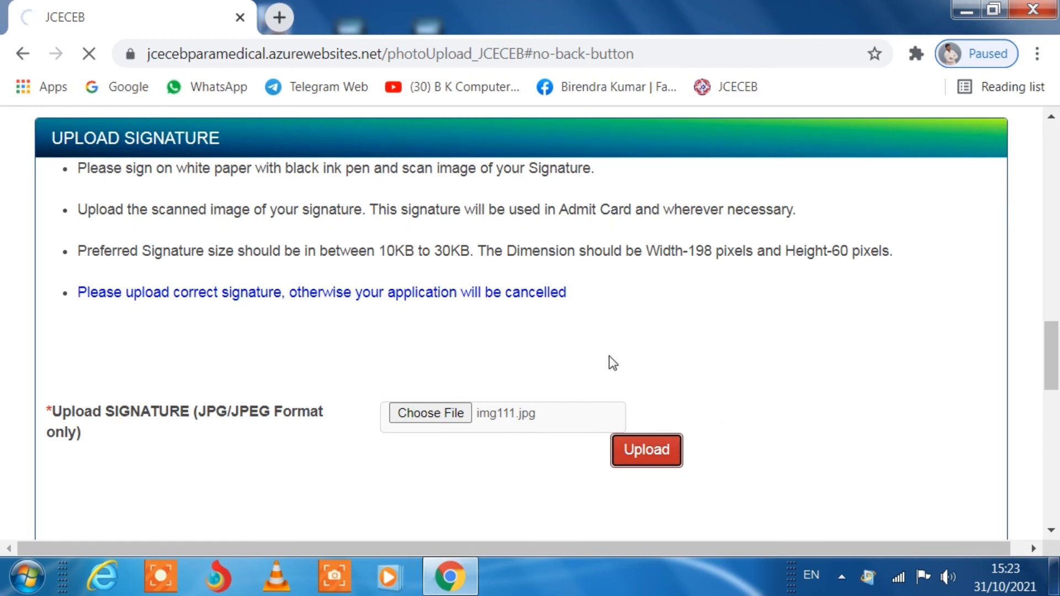
- Check the uploaded photo, signature and thumb images, then save to reach the Preview page
scroll(608, 355, "down", 3)
scroll(608, 355, "down", 10)
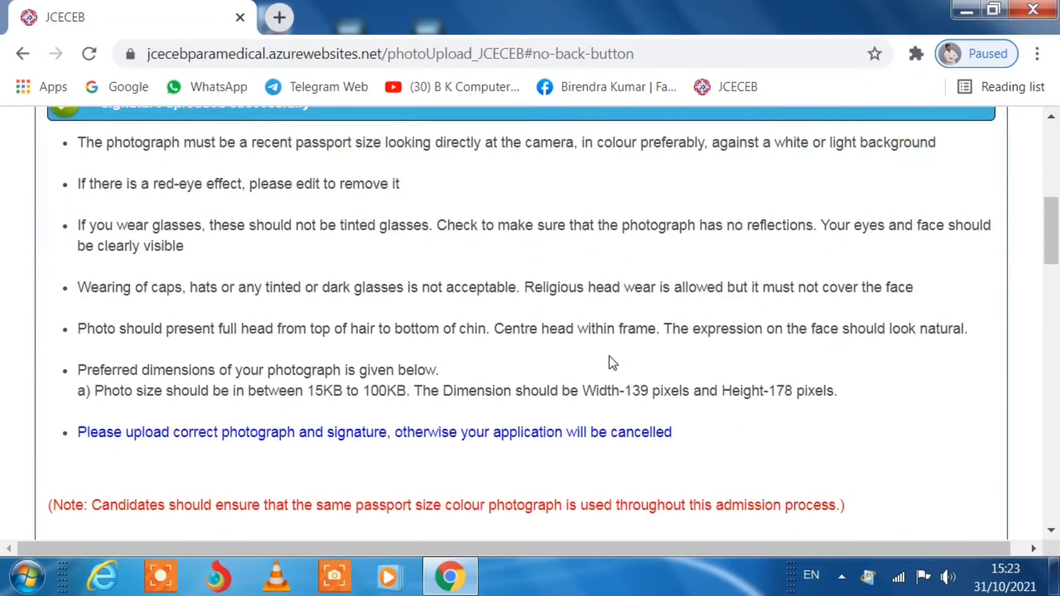
scroll(609, 357, "down", 12)
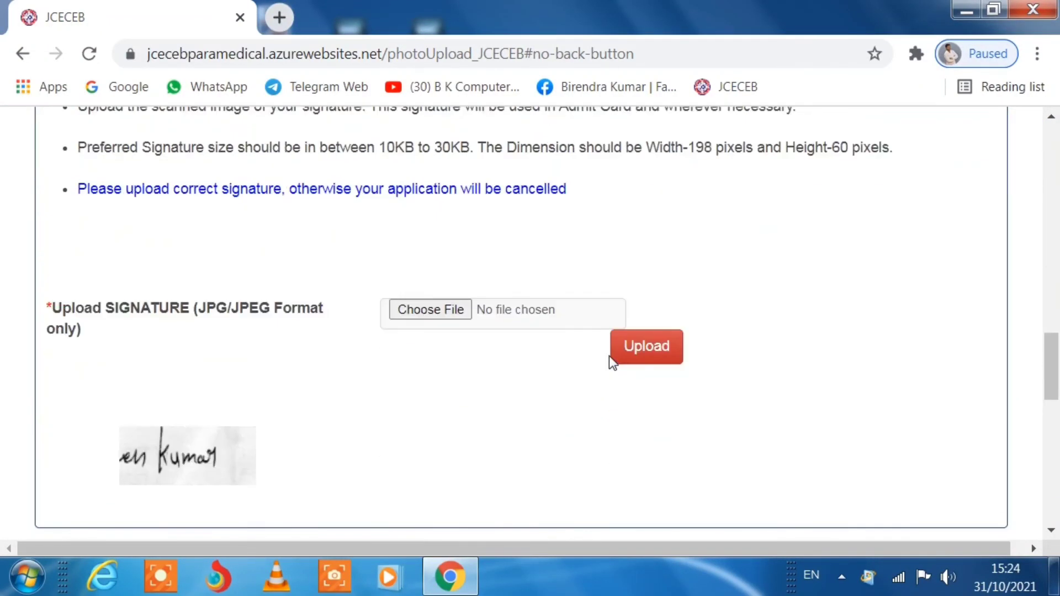
scroll(608, 355, "down", 5)
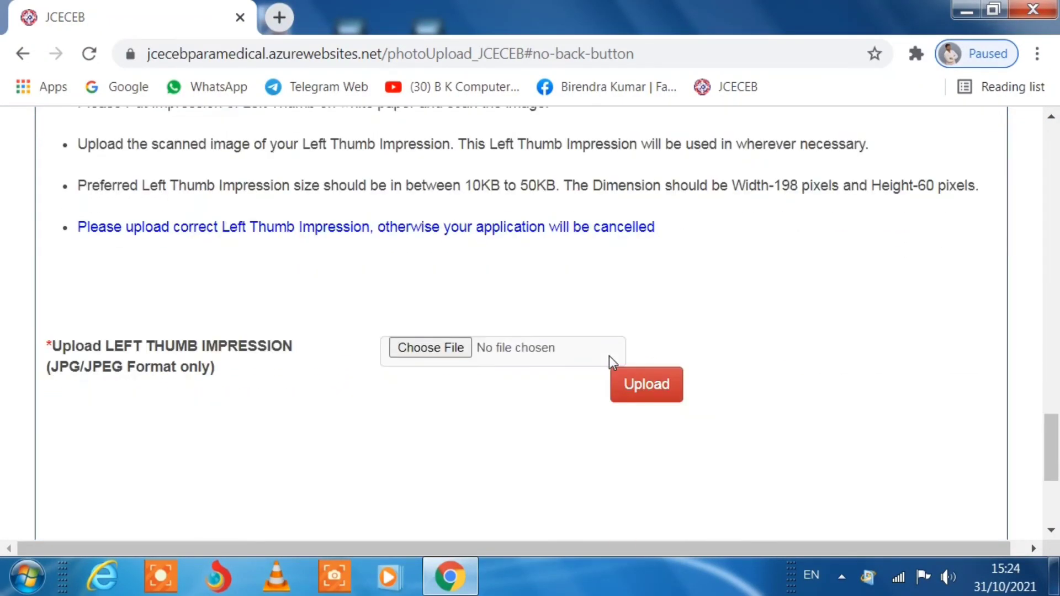
scroll(453, 366, "up", 15)
scroll(381, 381, "down", 8)
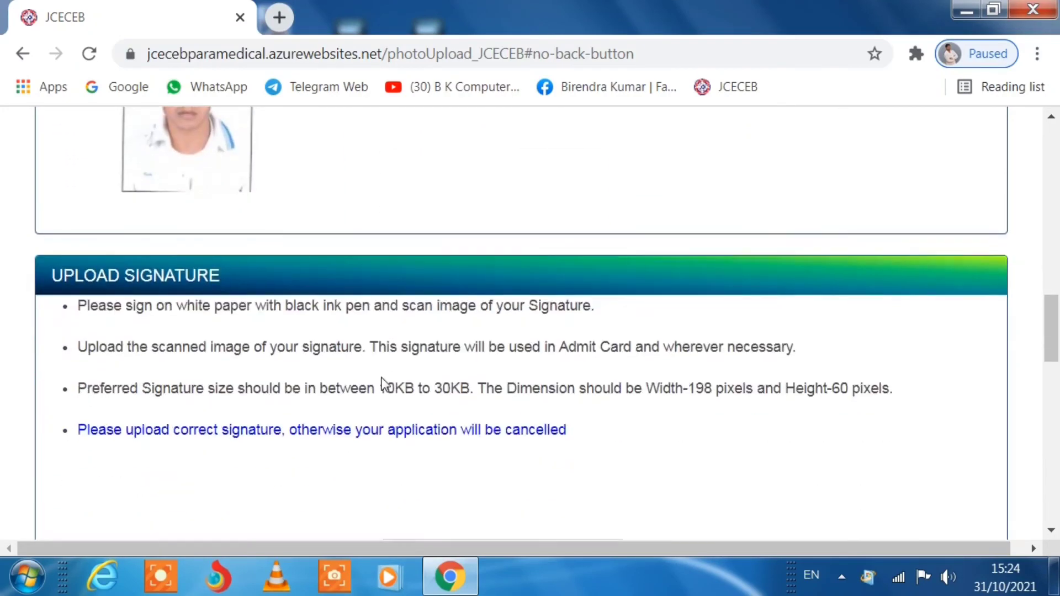
scroll(385, 383, "down", 13)
scroll(385, 383, "up", 15)
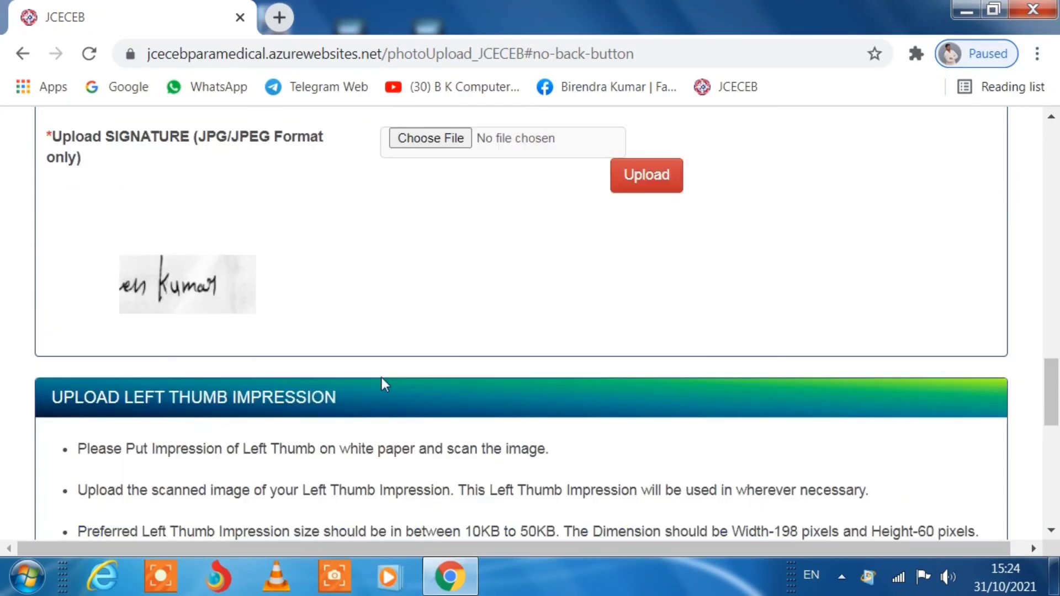
scroll(385, 384, "up", 14)
scroll(385, 384, "down", 20)
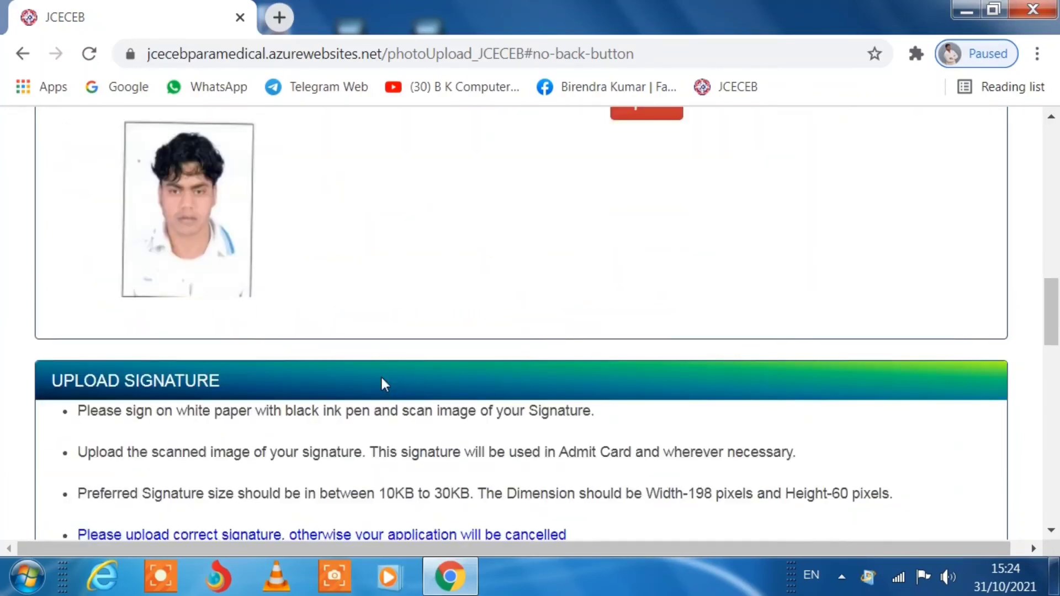
scroll(385, 384, "down", 7)
left_click(507, 371)
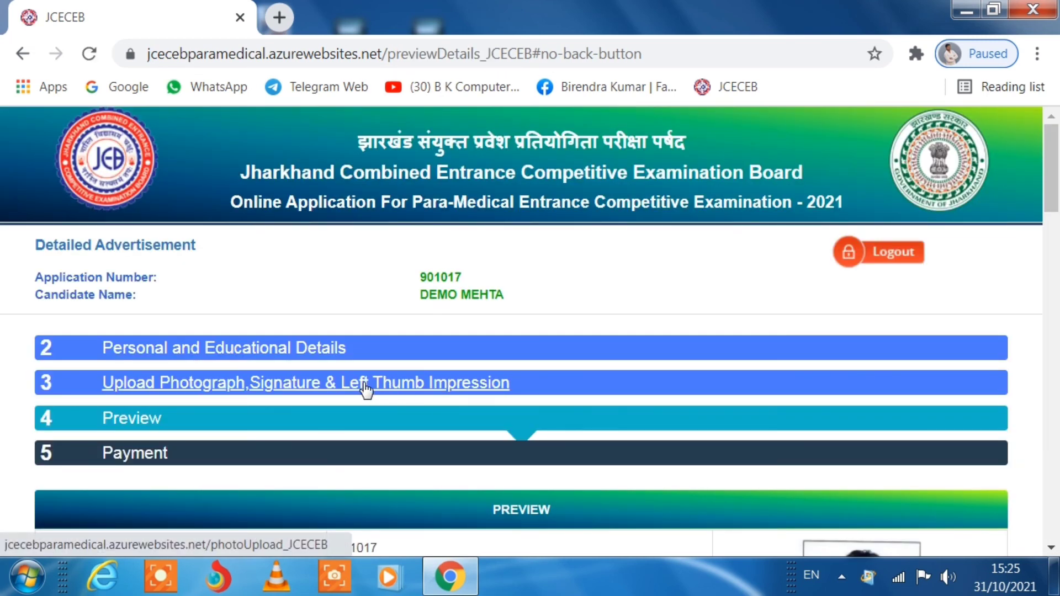
- Scroll through the previewed application to review all entered details
scroll(254, 380, "down", 2)
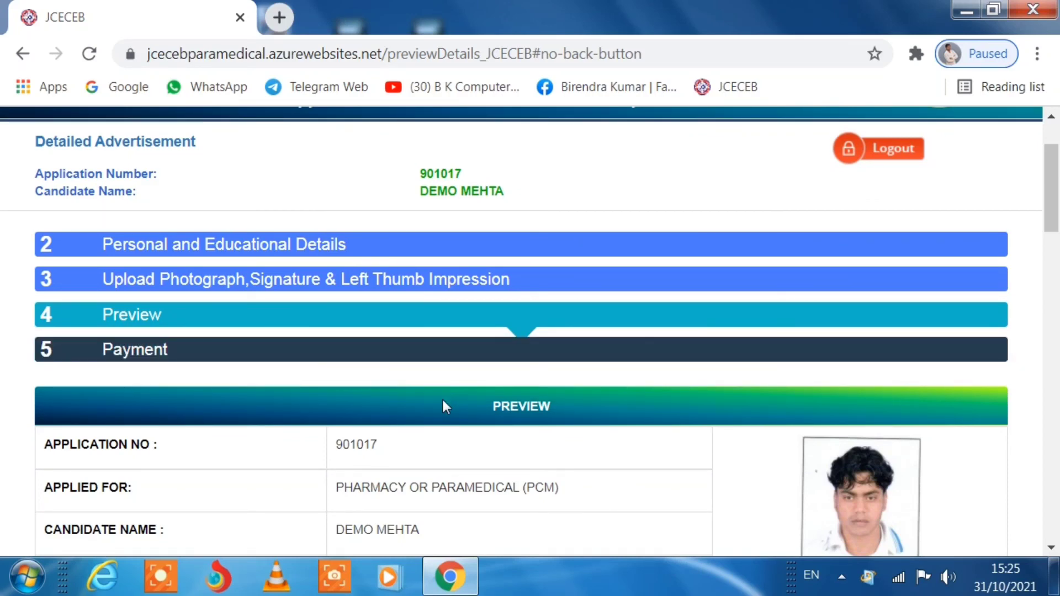
scroll(456, 444, "down", 4)
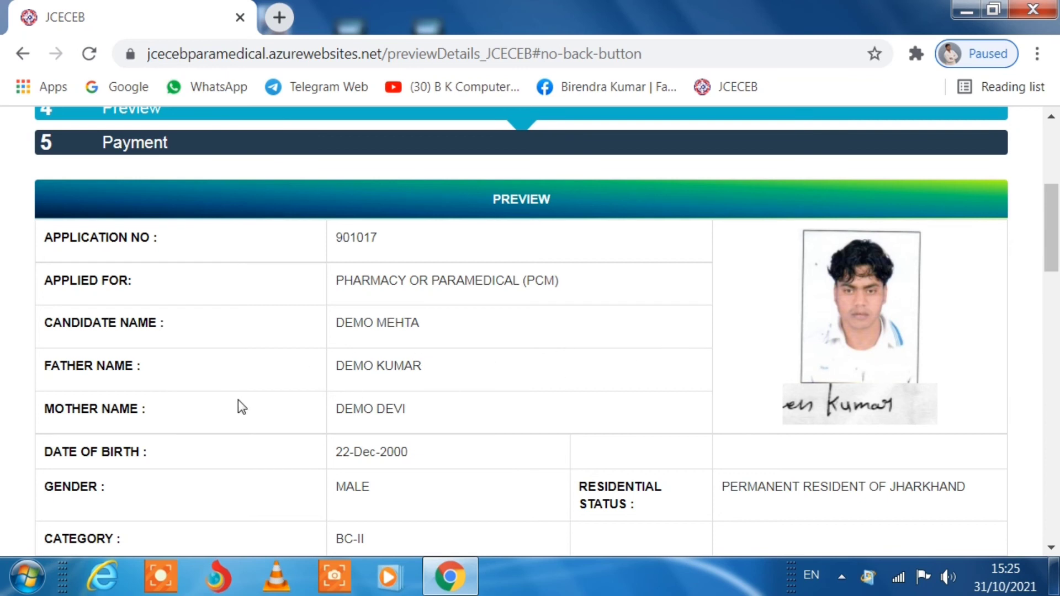
scroll(626, 421, "down", 2)
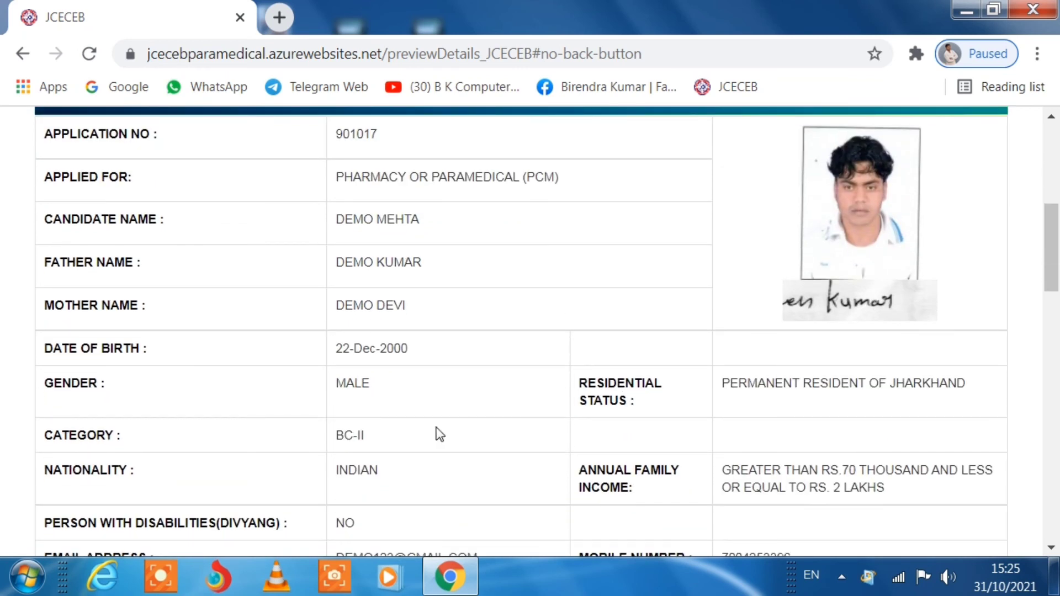
scroll(571, 425, "down", 2)
scroll(395, 409, "down", 6)
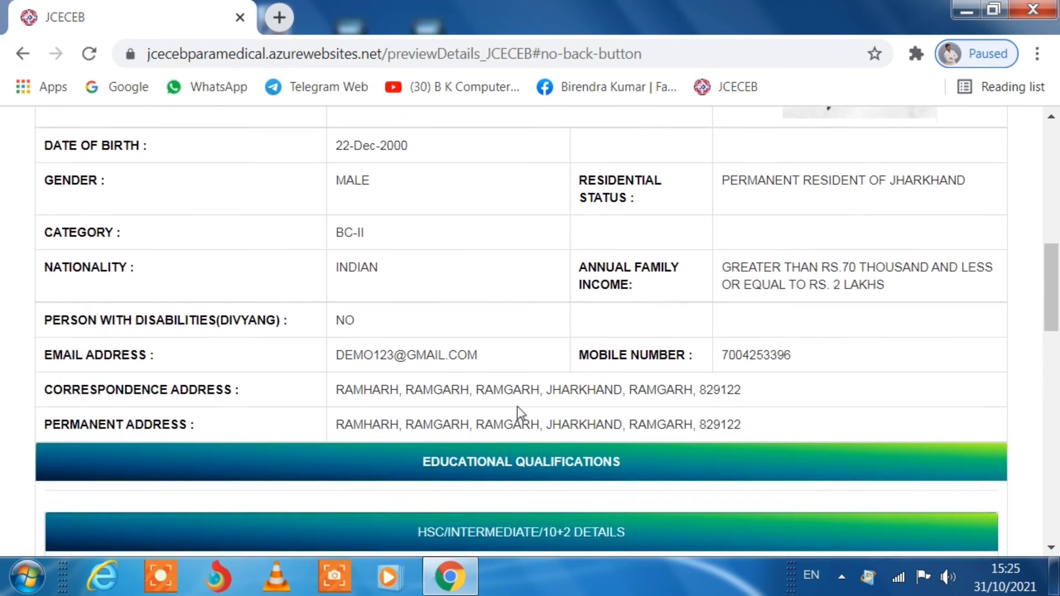
scroll(395, 403, "down", 3)
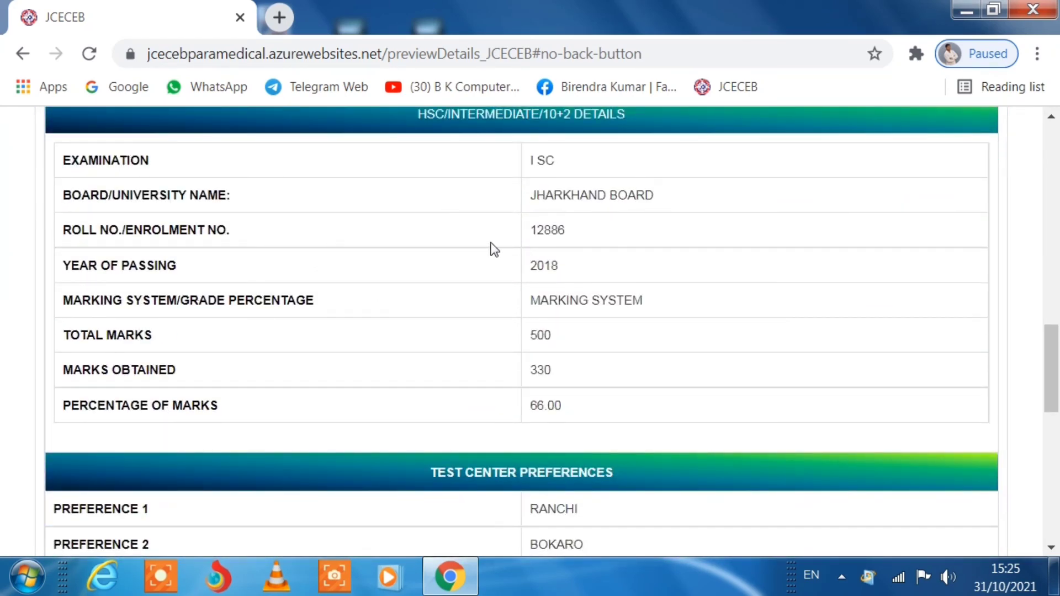
scroll(442, 309, "down", 1)
scroll(445, 307, "down", 2)
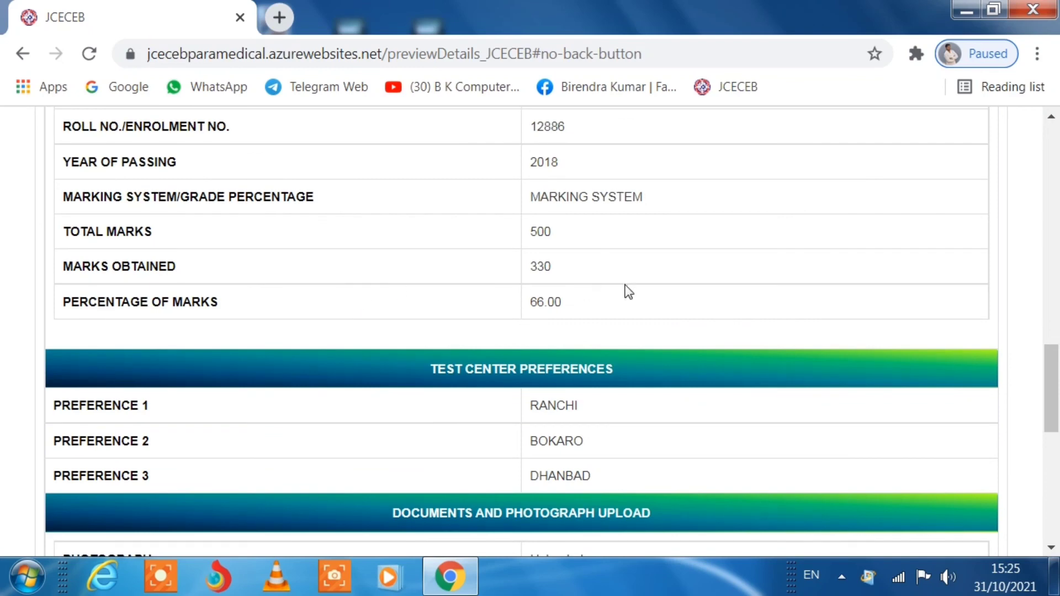
scroll(626, 291, "down", 3)
scroll(679, 241, "down", 2)
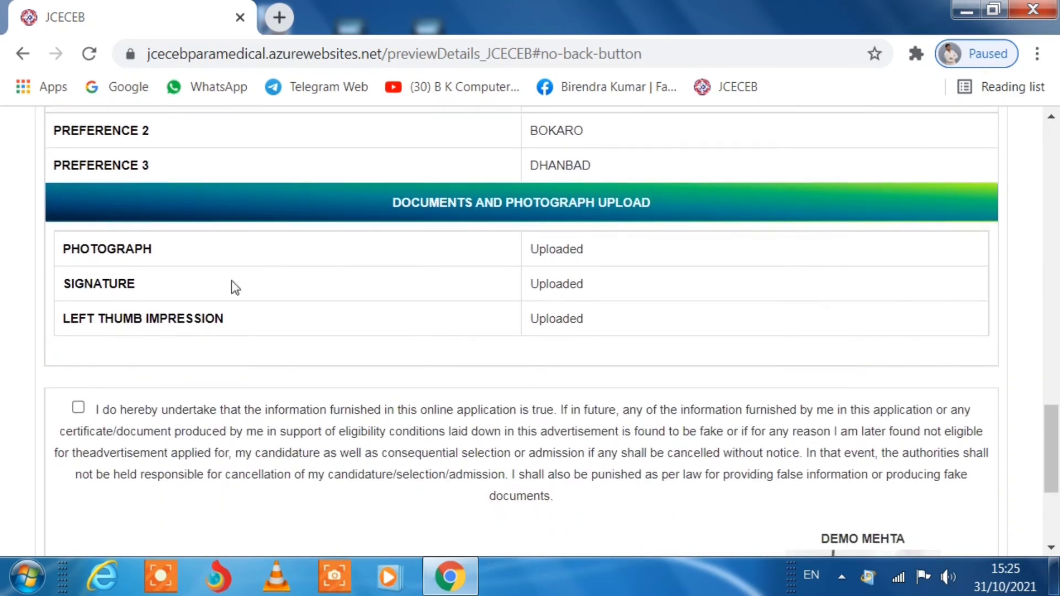
- Tick the undertaking that the information given is true
left_click(79, 406)
scroll(459, 346, "down", 1)
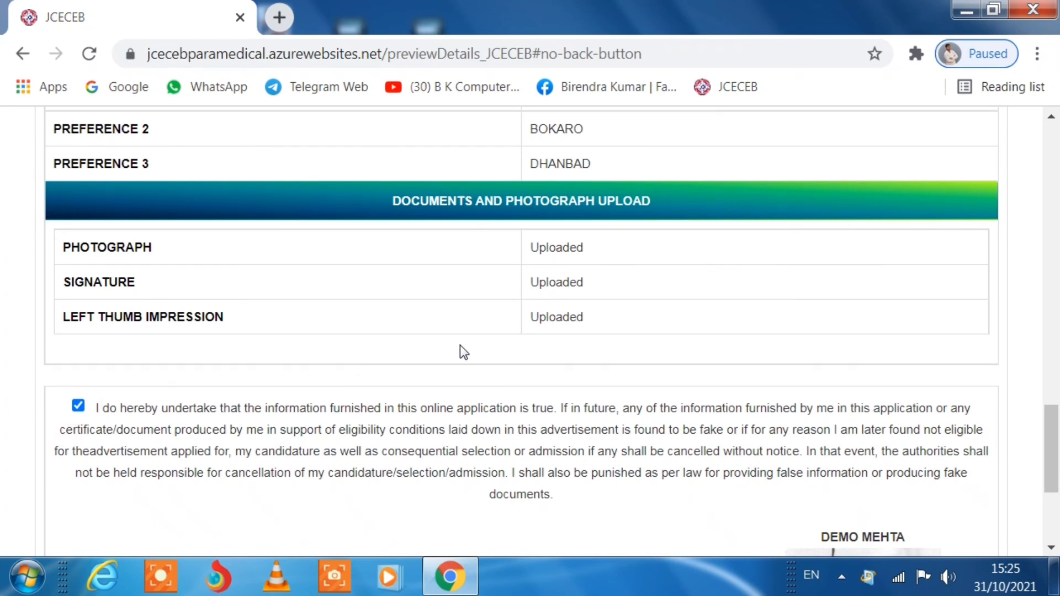
scroll(463, 345, "down", 3)
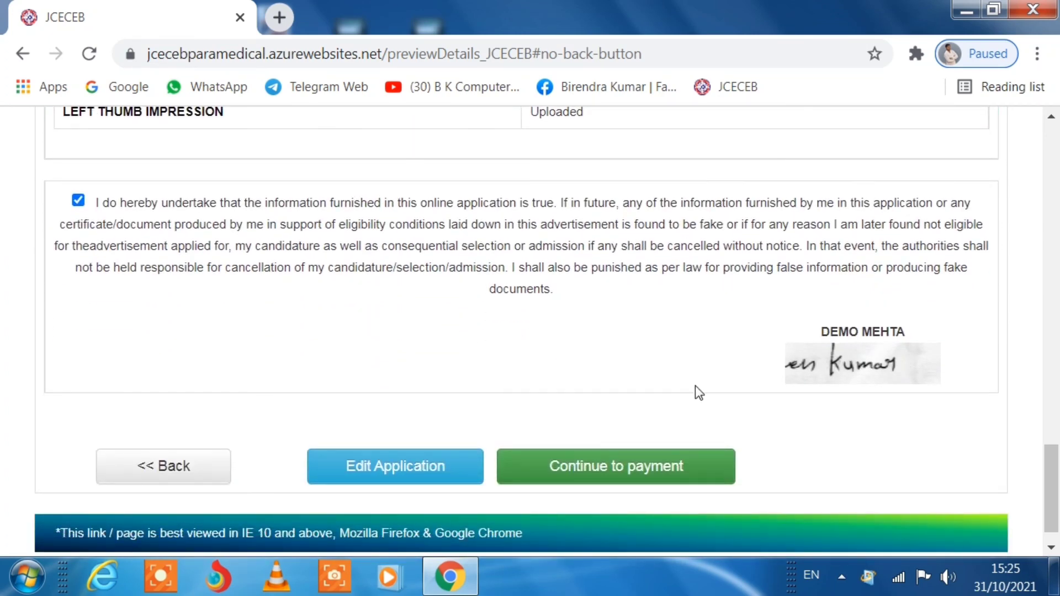
scroll(794, 386, "down", 1)
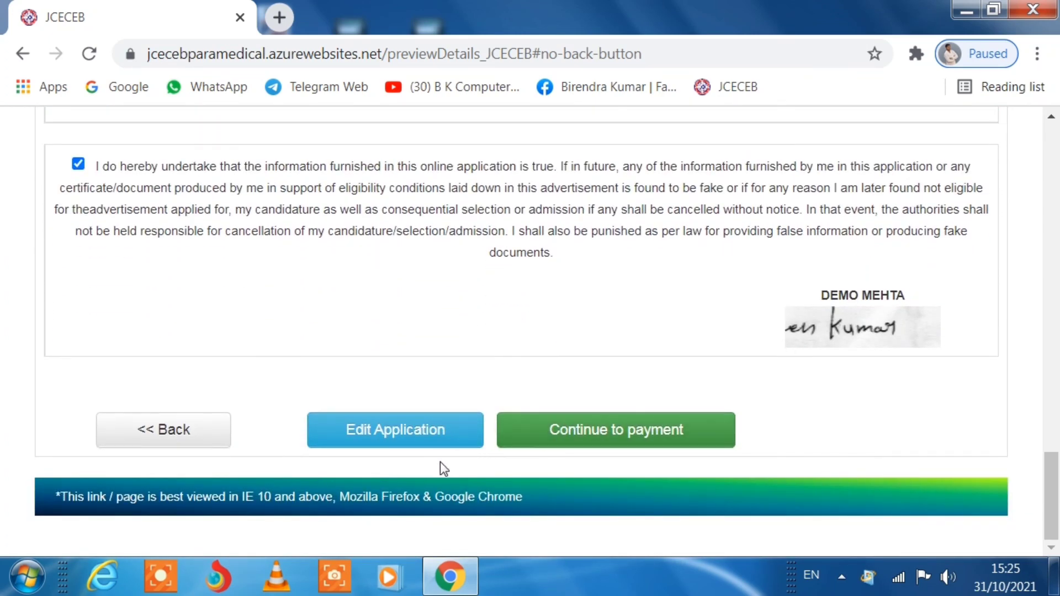
- Confirm the details and proceed to pay the ₹900.00 fee, accepting the warning
left_click(598, 431)
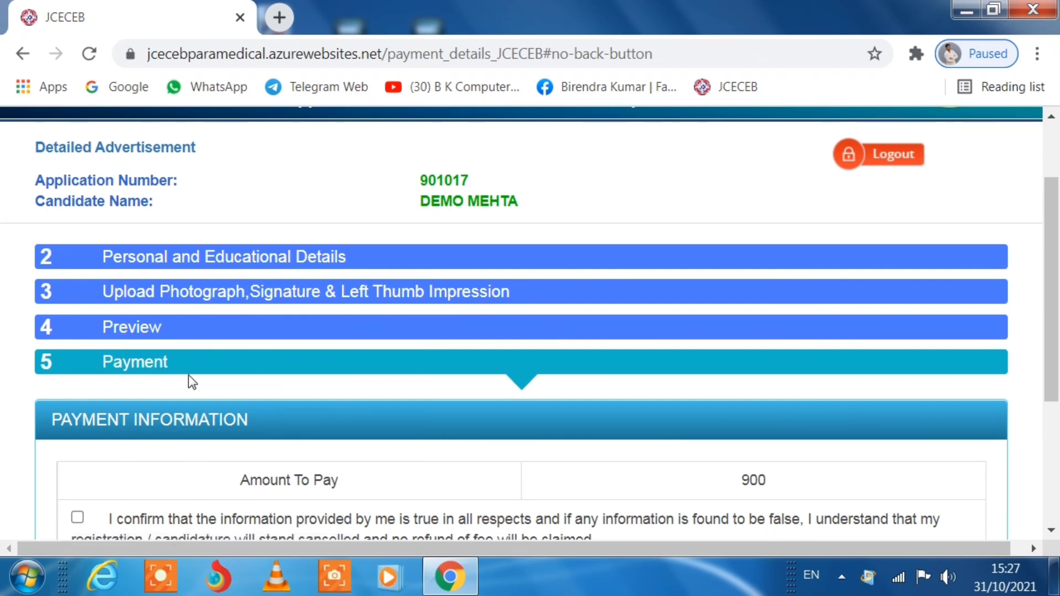
scroll(429, 404, "down", 2)
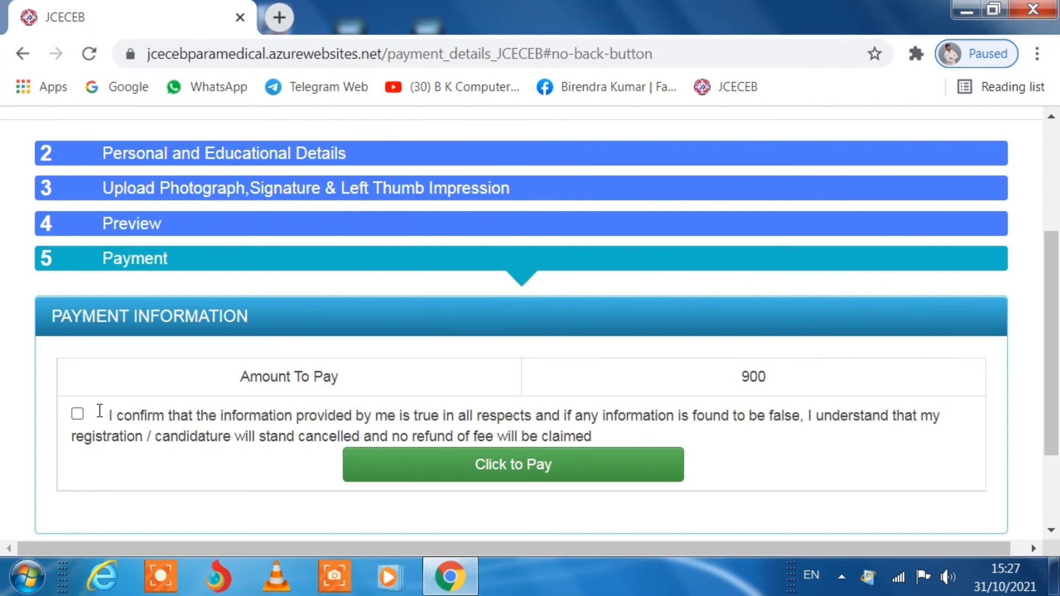
left_click(78, 416)
left_click(547, 468)
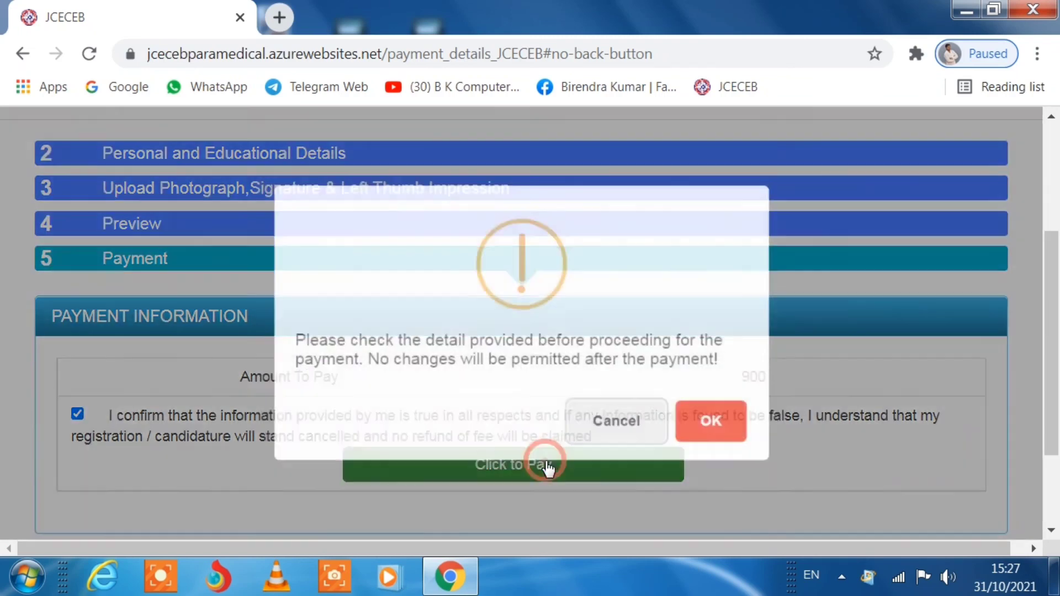
left_click(700, 423)
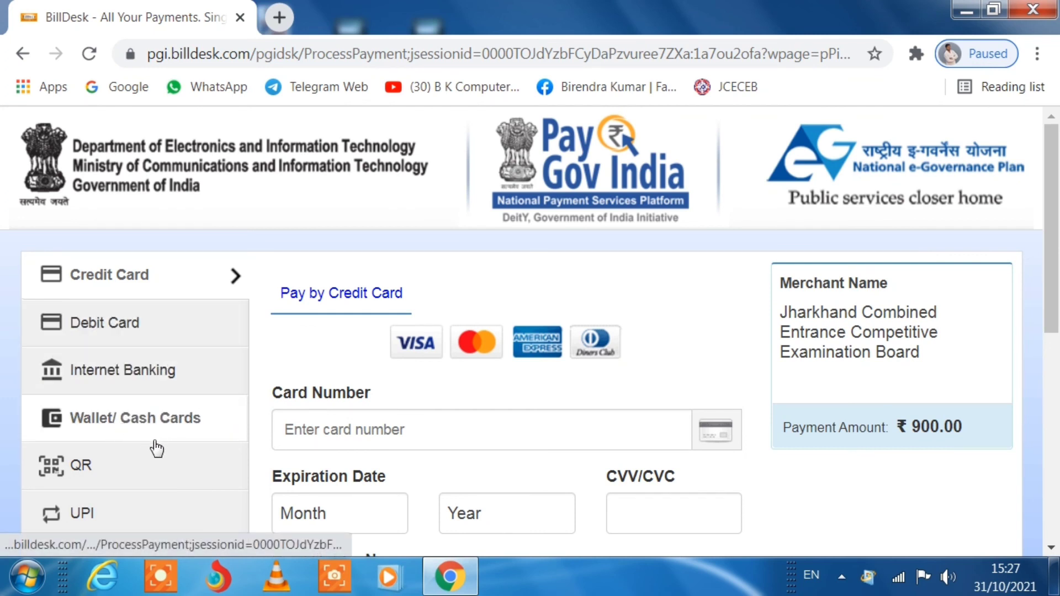
- Choose Debit Card payment and bring its card form and Make Payment button into view
scroll(508, 413, "down", 2)
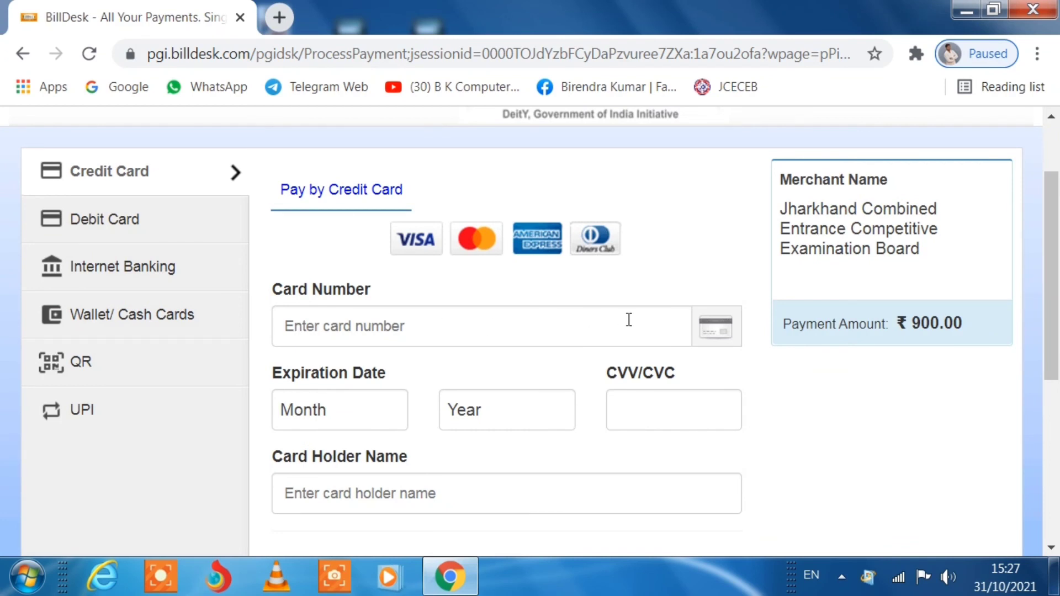
left_click(173, 229)
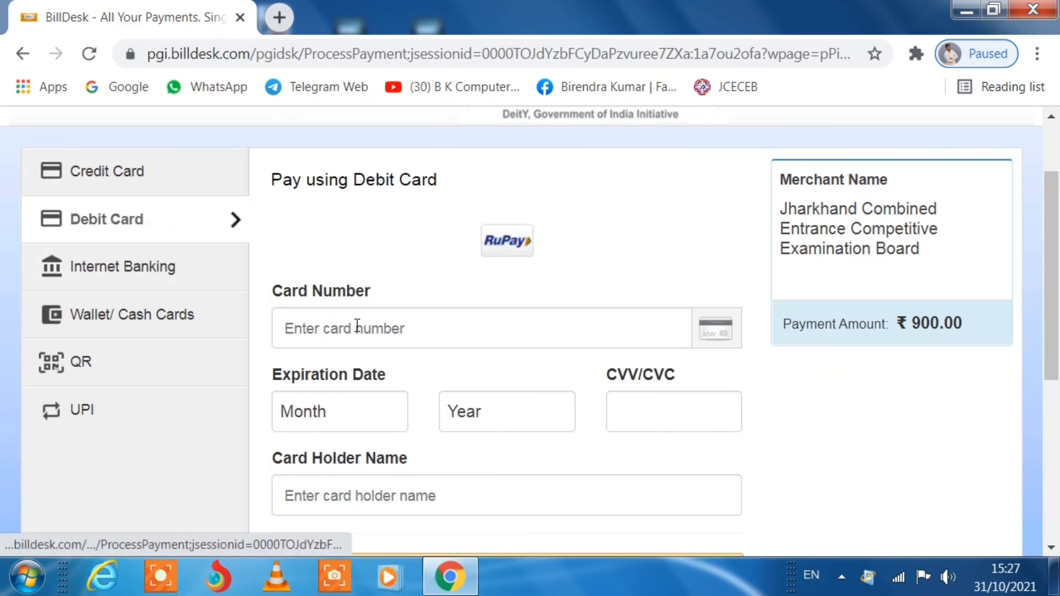
left_click(324, 327)
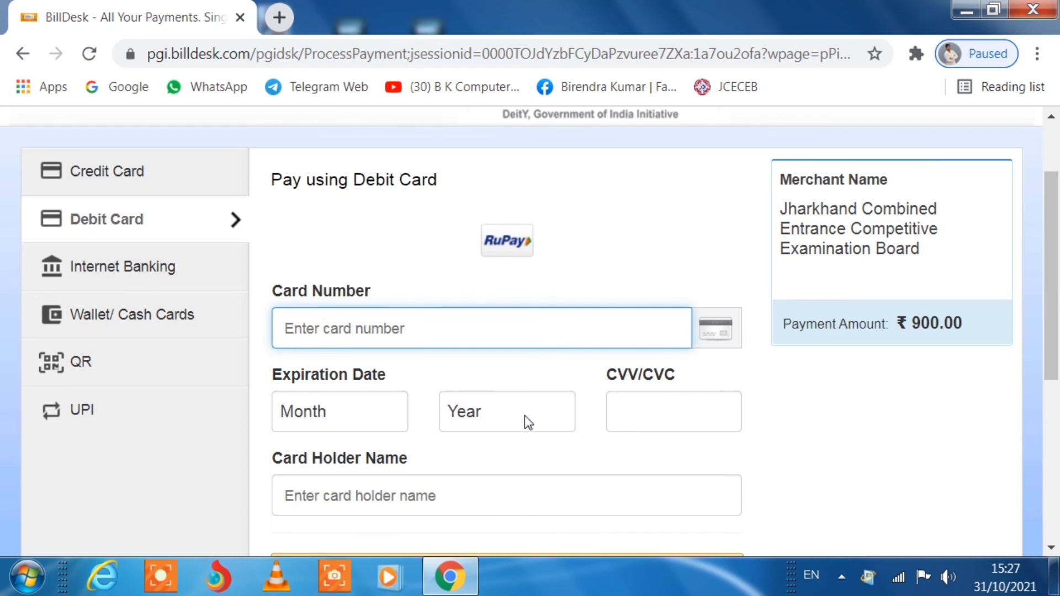
scroll(429, 392, "down", 2)
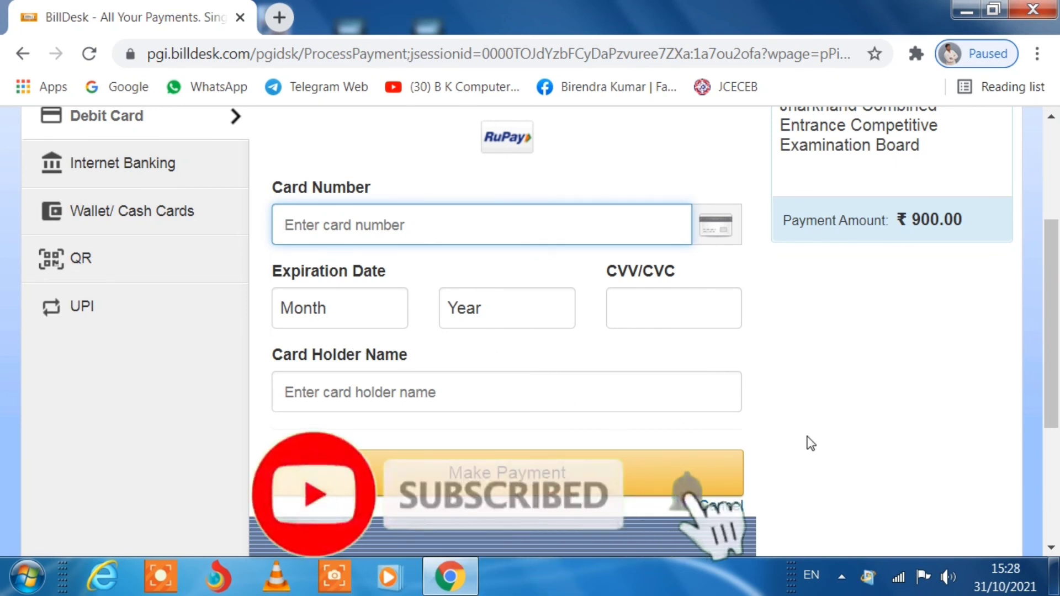
scroll(807, 442, "down", 2)
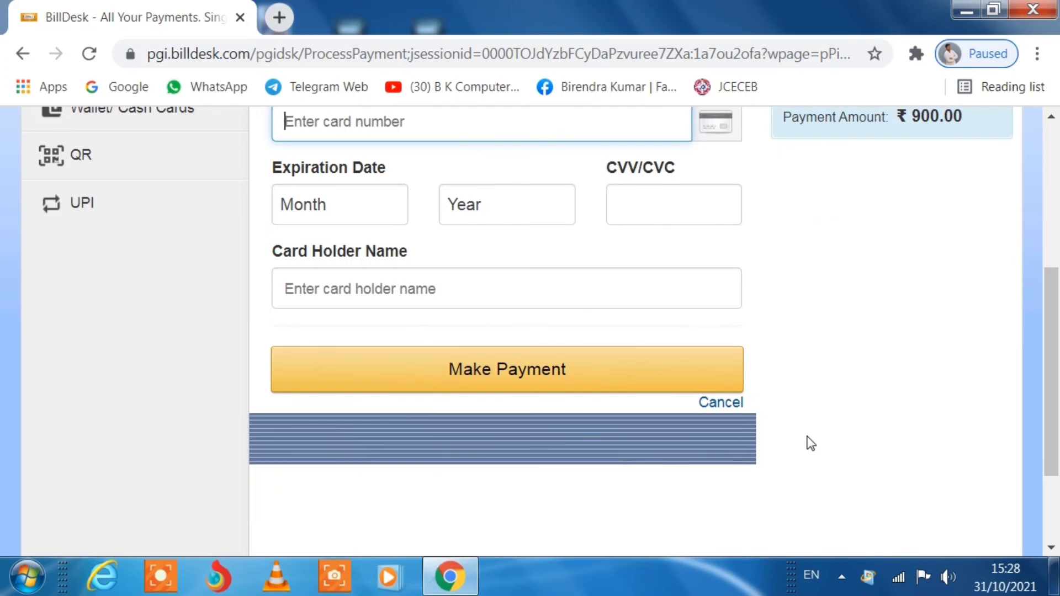